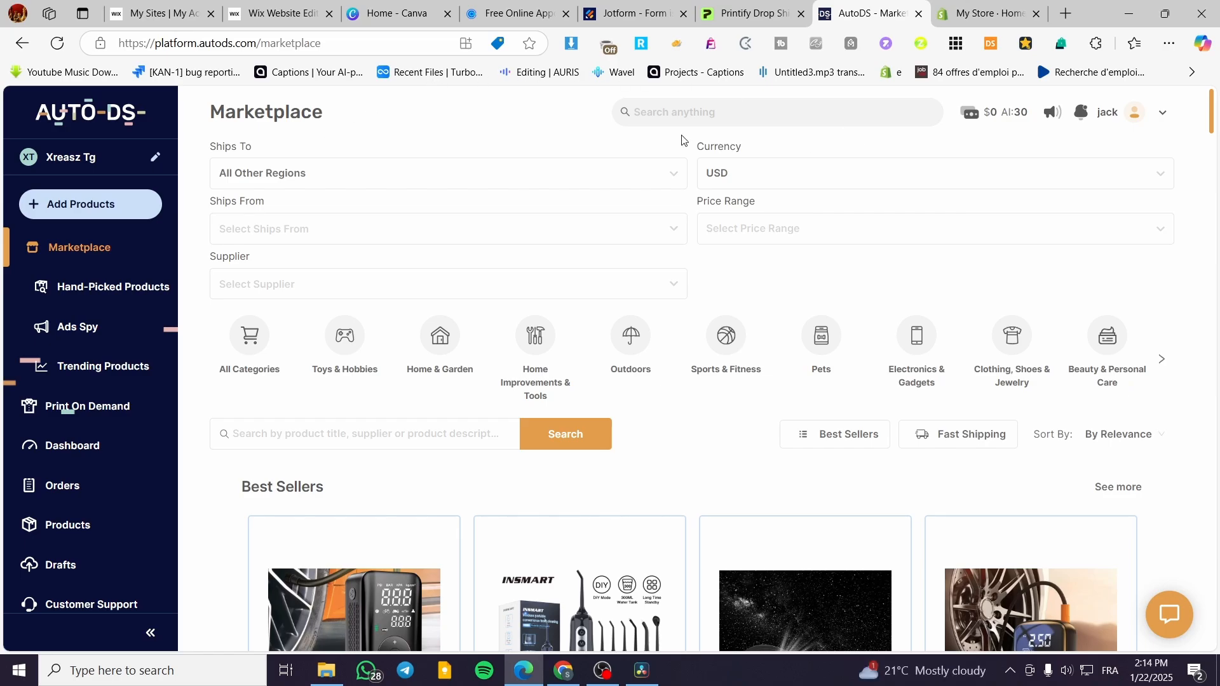
Check in the AutoDS store selector which Shopify store is connected
{"action": "left_click", "coordinate": [985, 14]}
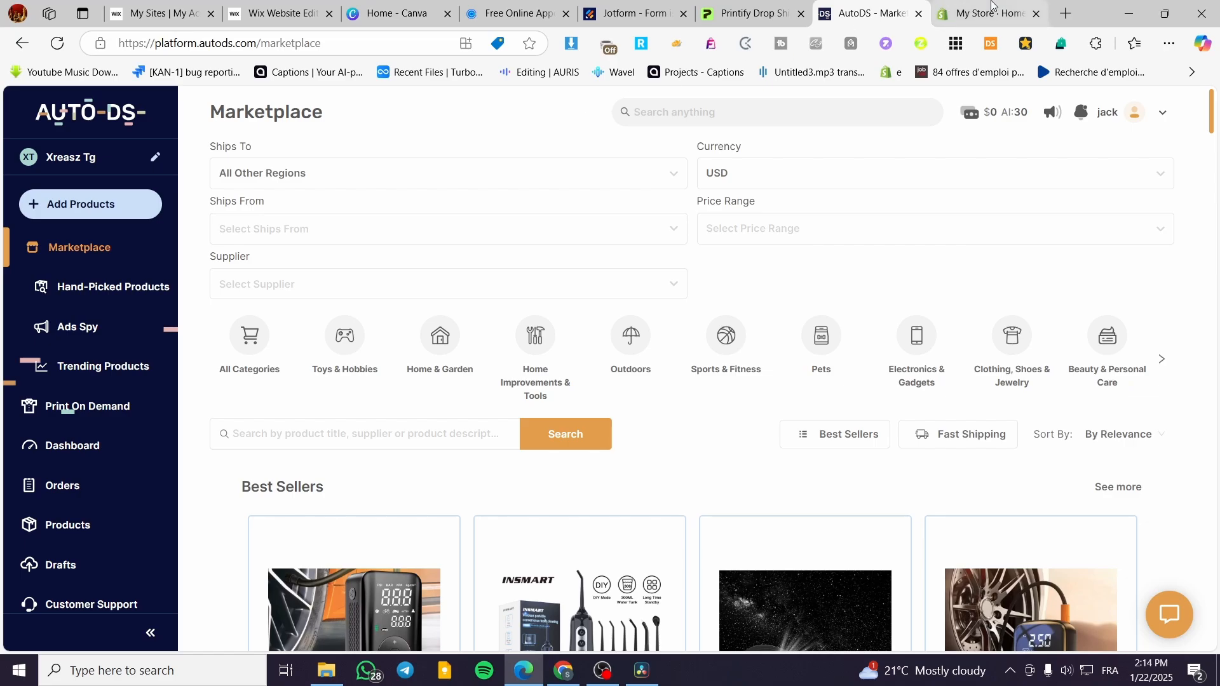
{"action": "left_click", "coordinate": [871, 7]}
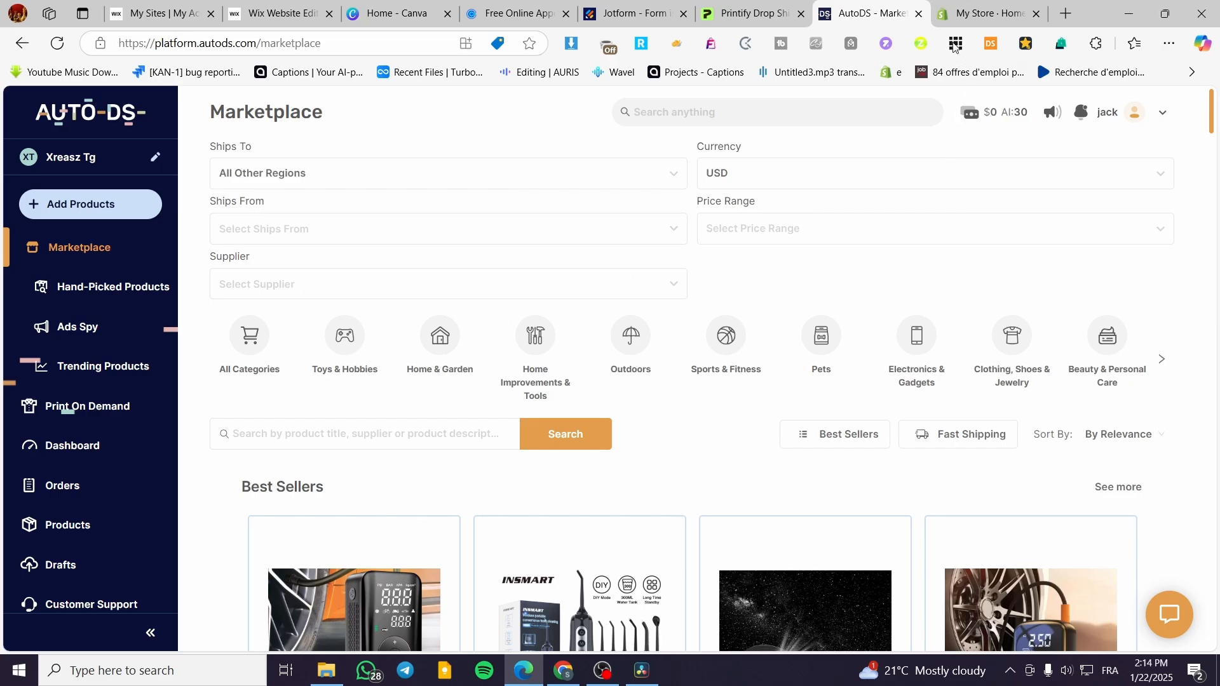
{"action": "left_click", "coordinate": [38, 167]}
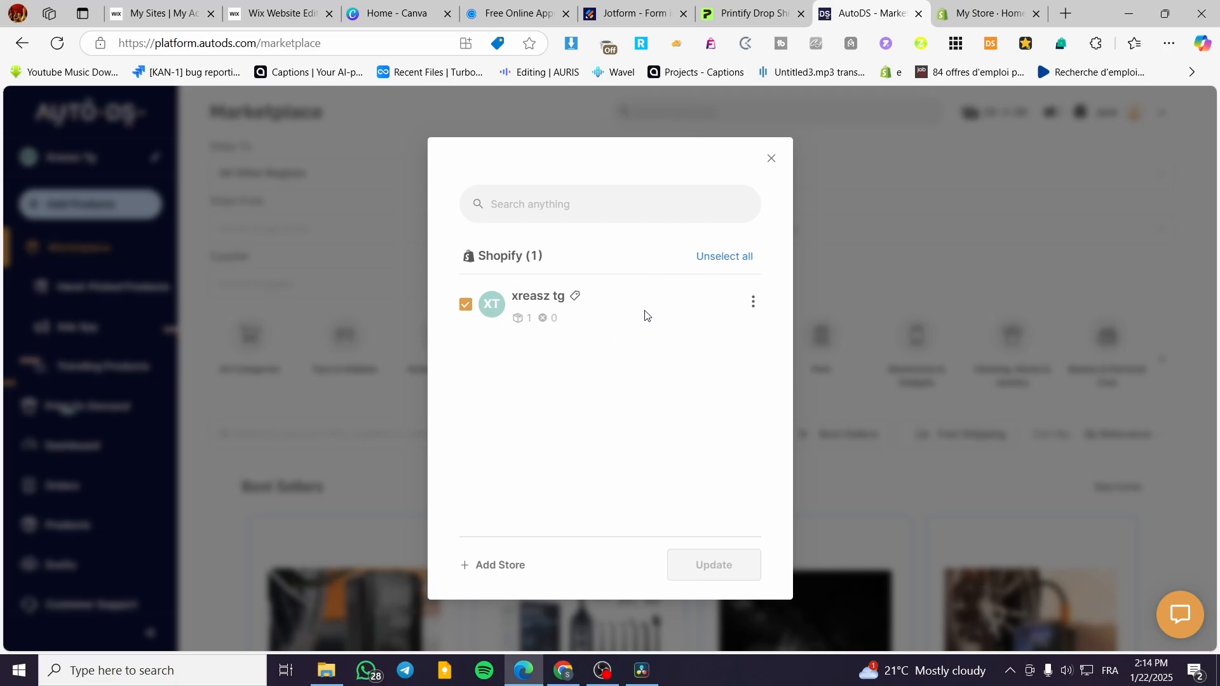
{"action": "left_click", "coordinate": [774, 160]}
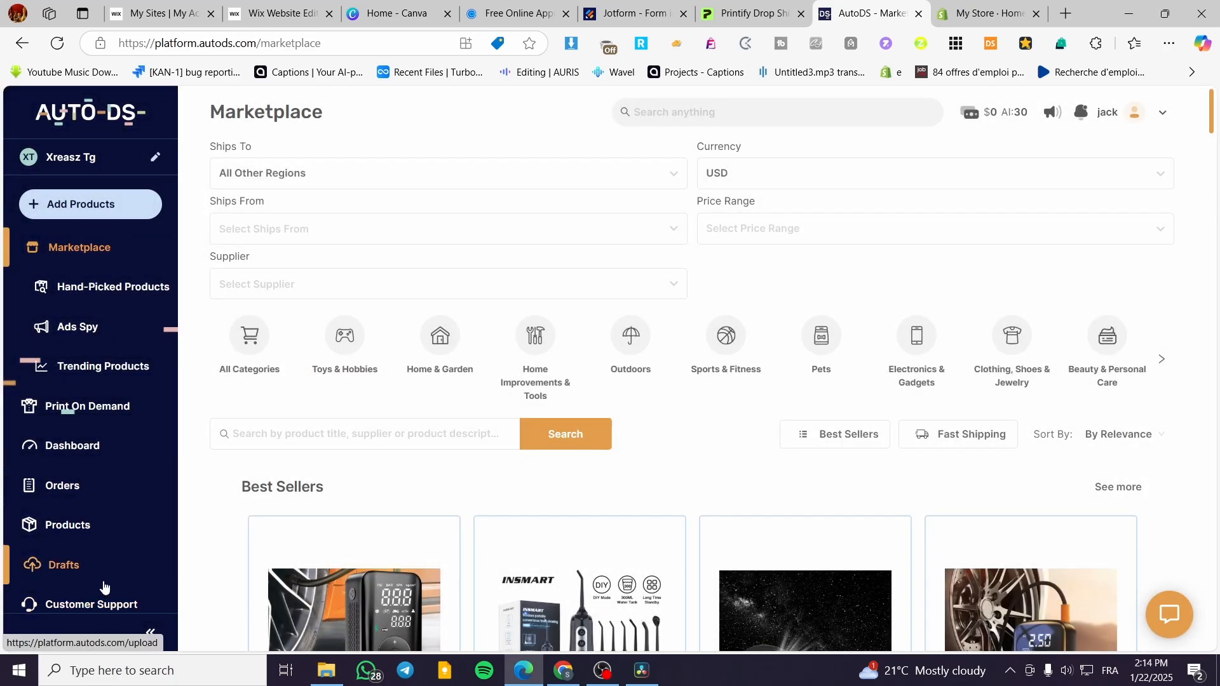
View the imported product in the AutoDS product list, then switch to Shopify and view its product list
{"action": "scroll", "coordinate": [100, 585], "scroll_direction": "down", "scroll_amount": 1}
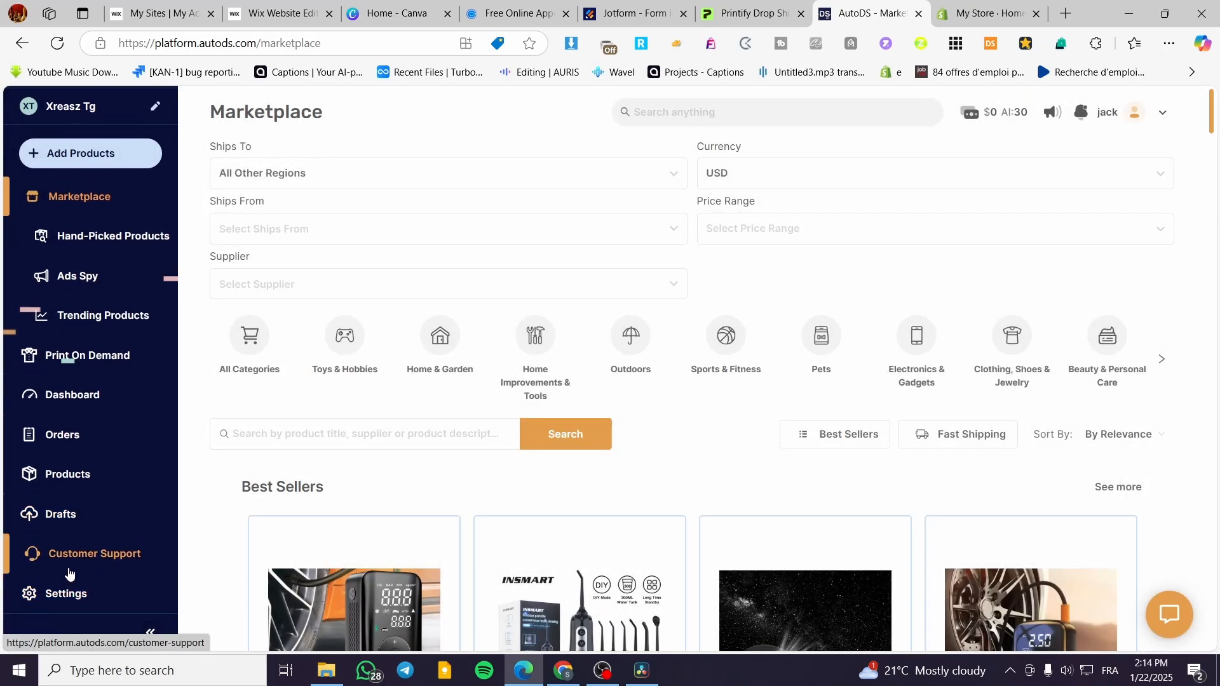
{"action": "scroll", "coordinate": [114, 489], "scroll_direction": "up", "scroll_amount": 1}
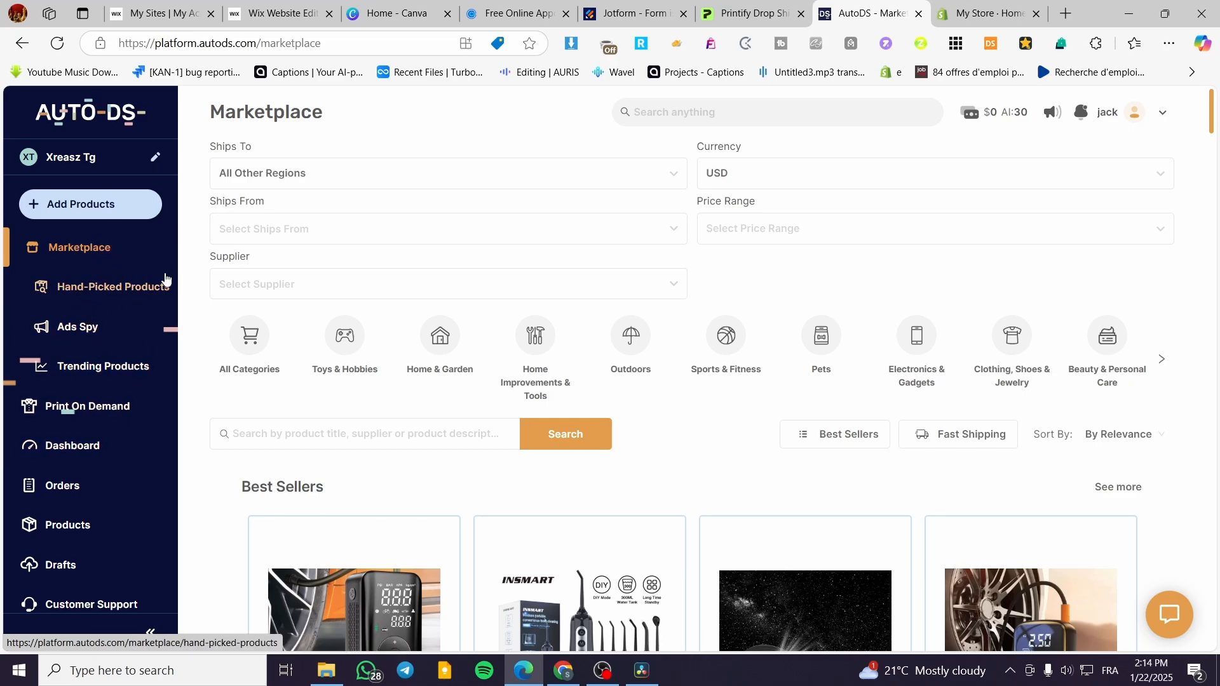
{"action": "left_click", "coordinate": [74, 524]}
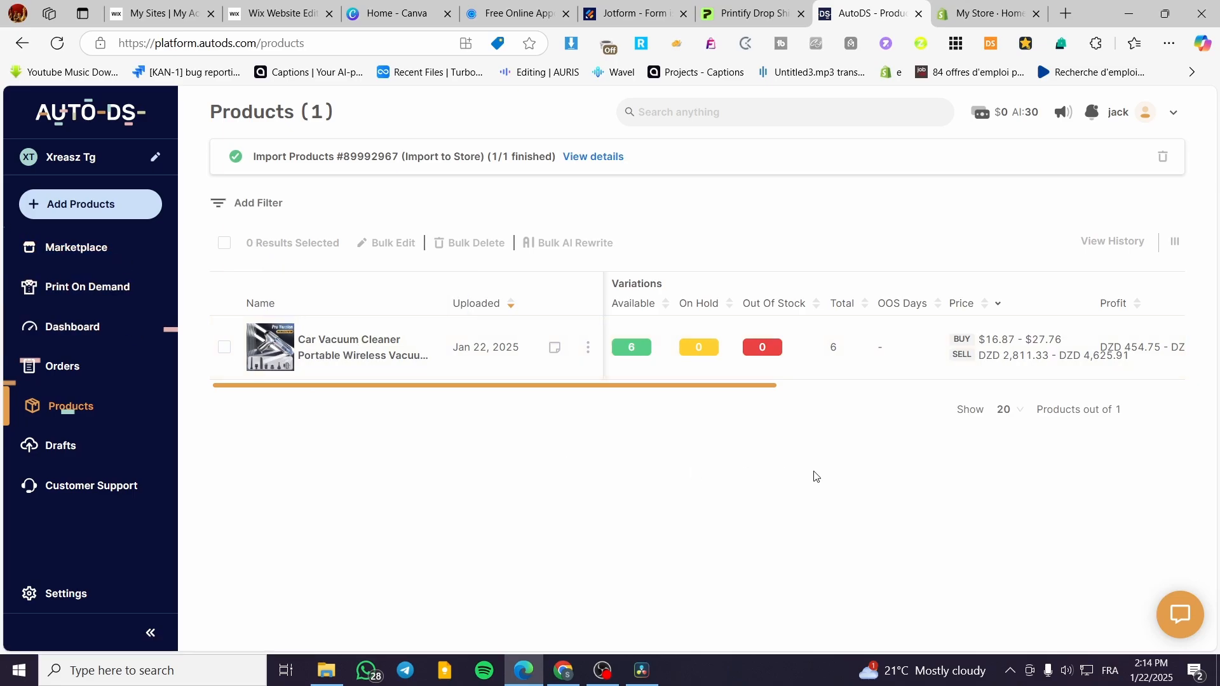
{"action": "key", "text": "ctrl+Tab"}
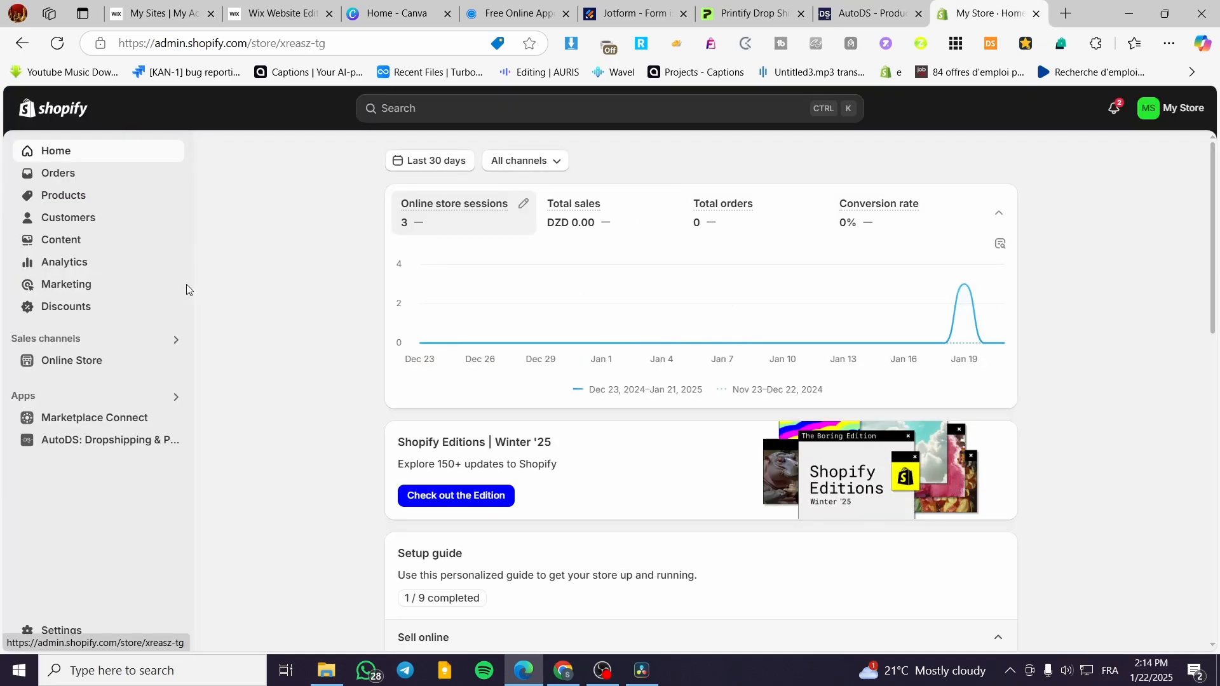
{"action": "left_click", "coordinate": [90, 200]}
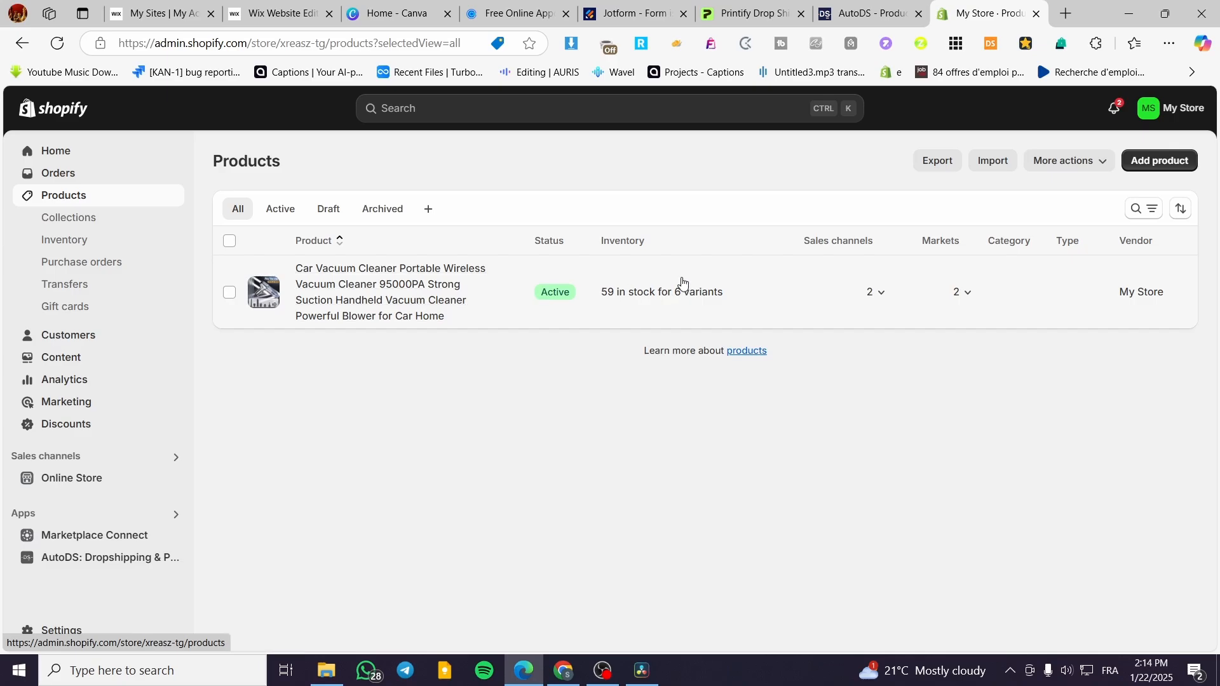
Start a new Shopify order containing the Updated variant of the Car Vacuum Cleaner
{"action": "left_click", "coordinate": [76, 181]}
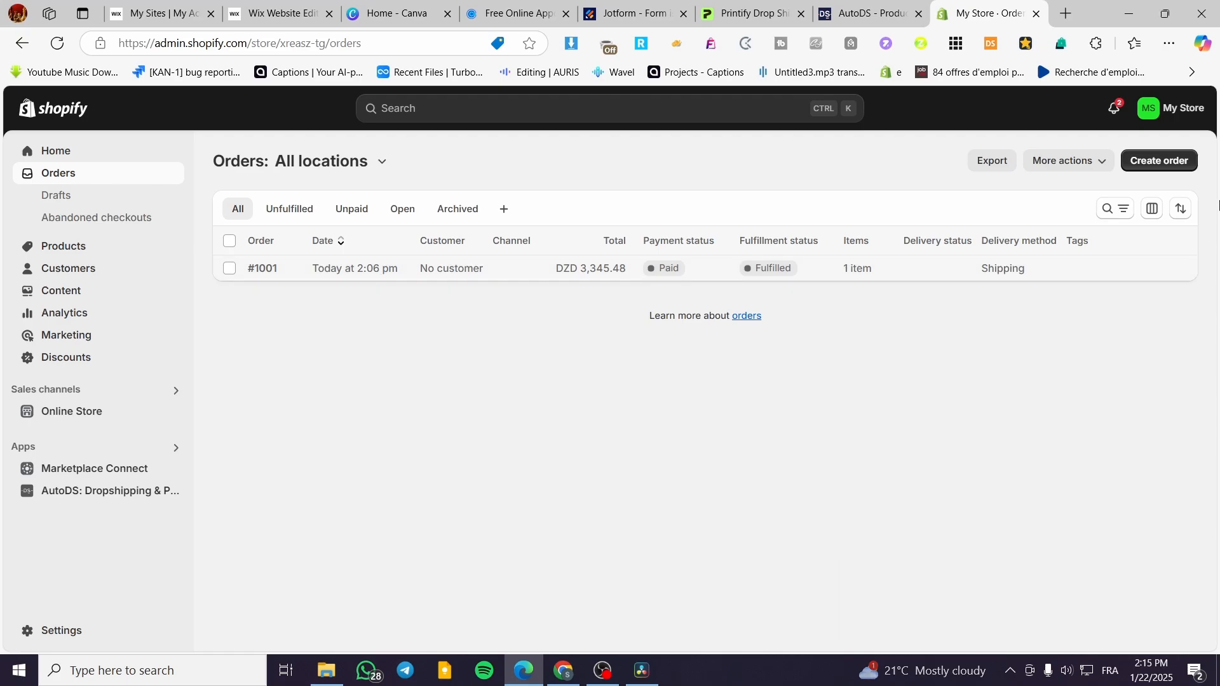
{"action": "left_click", "coordinate": [1157, 160]}
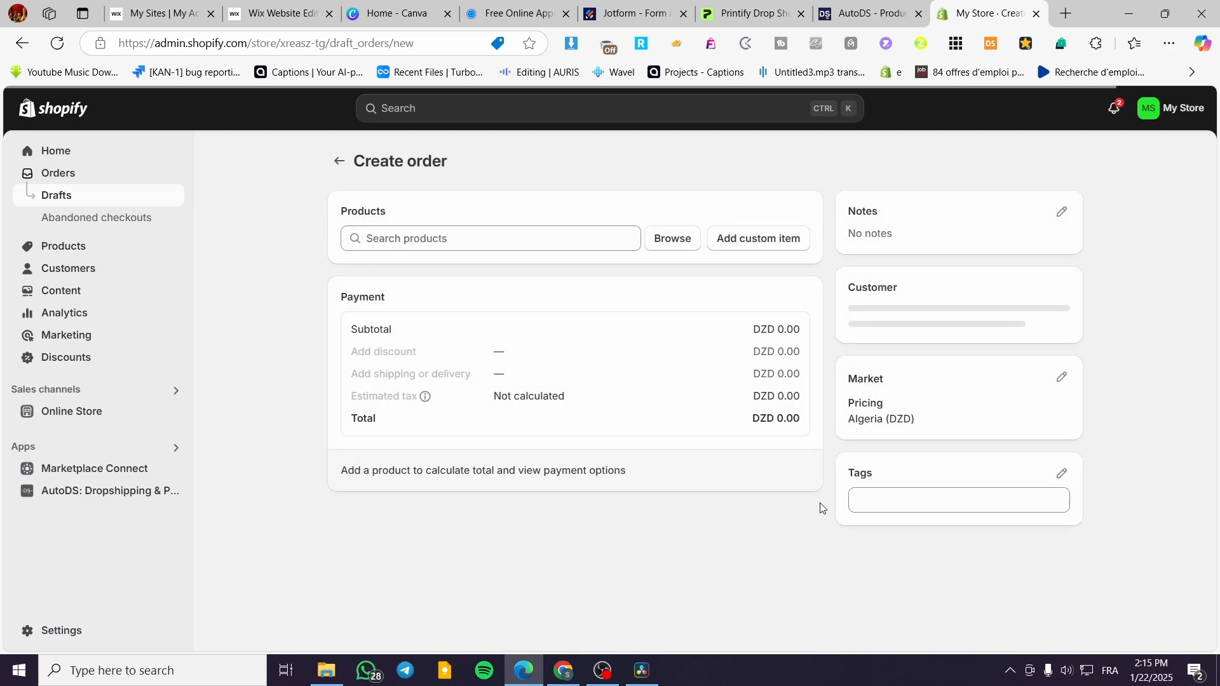
{"action": "left_click", "coordinate": [676, 240]}
{"action": "left_click", "coordinate": [435, 223]}
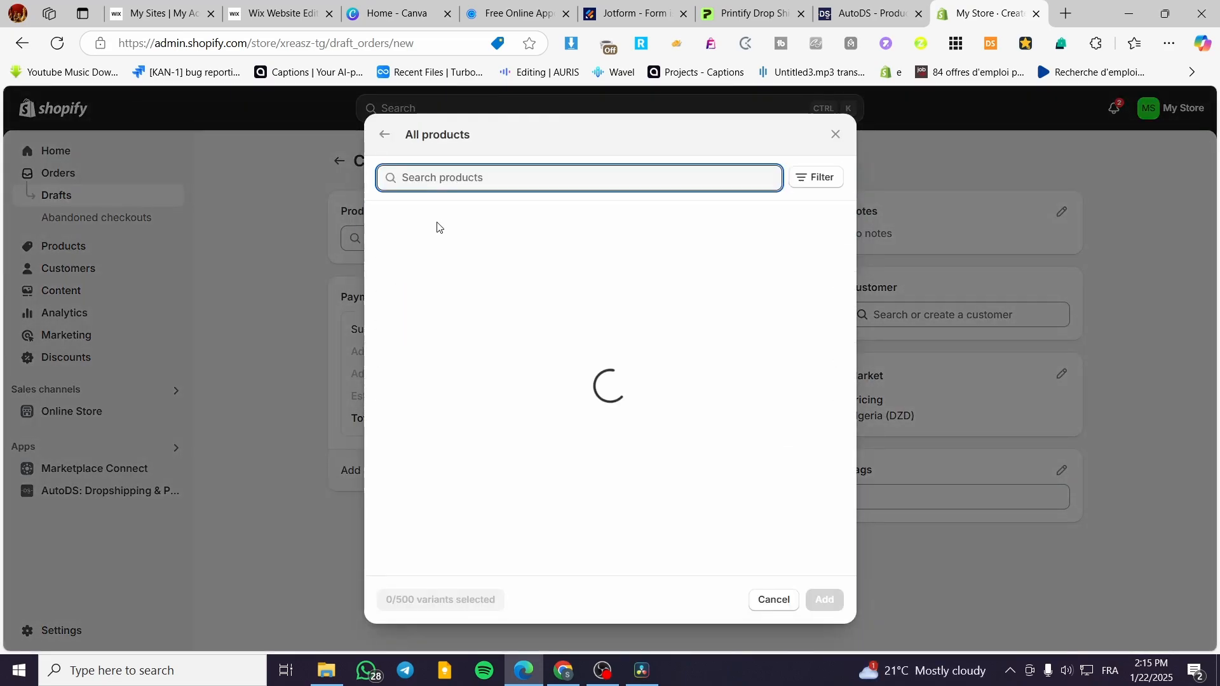
{"action": "left_click", "coordinate": [410, 379]}
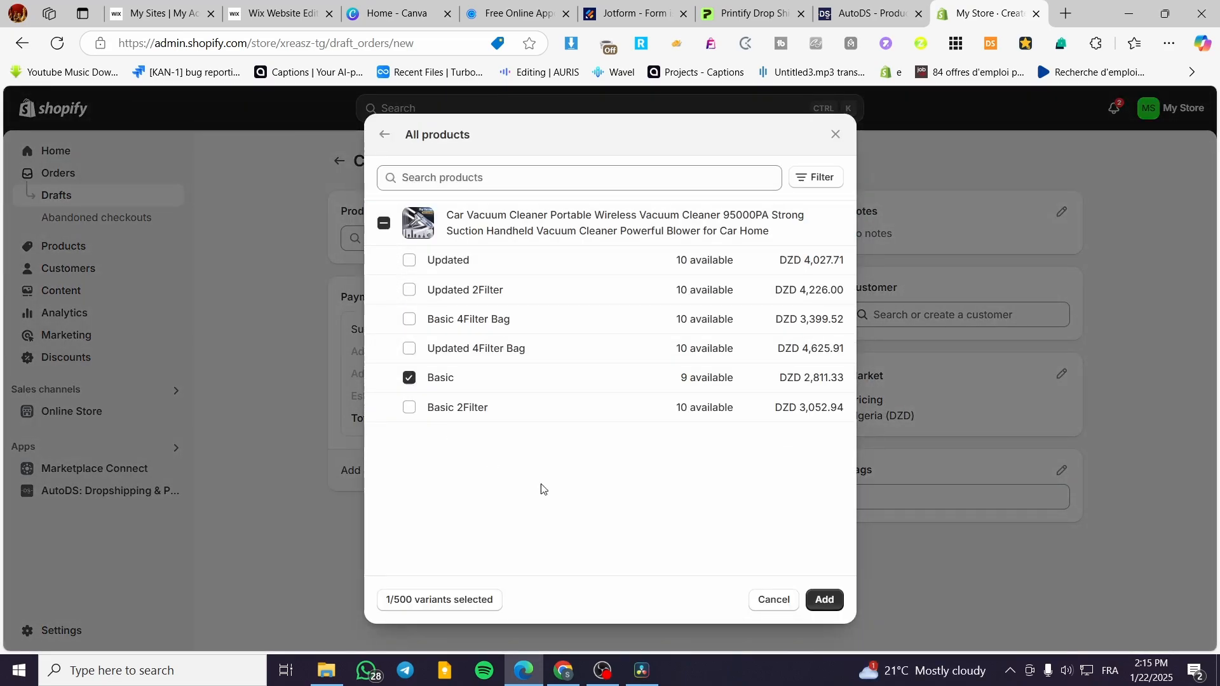
{"action": "left_click", "coordinate": [409, 379]}
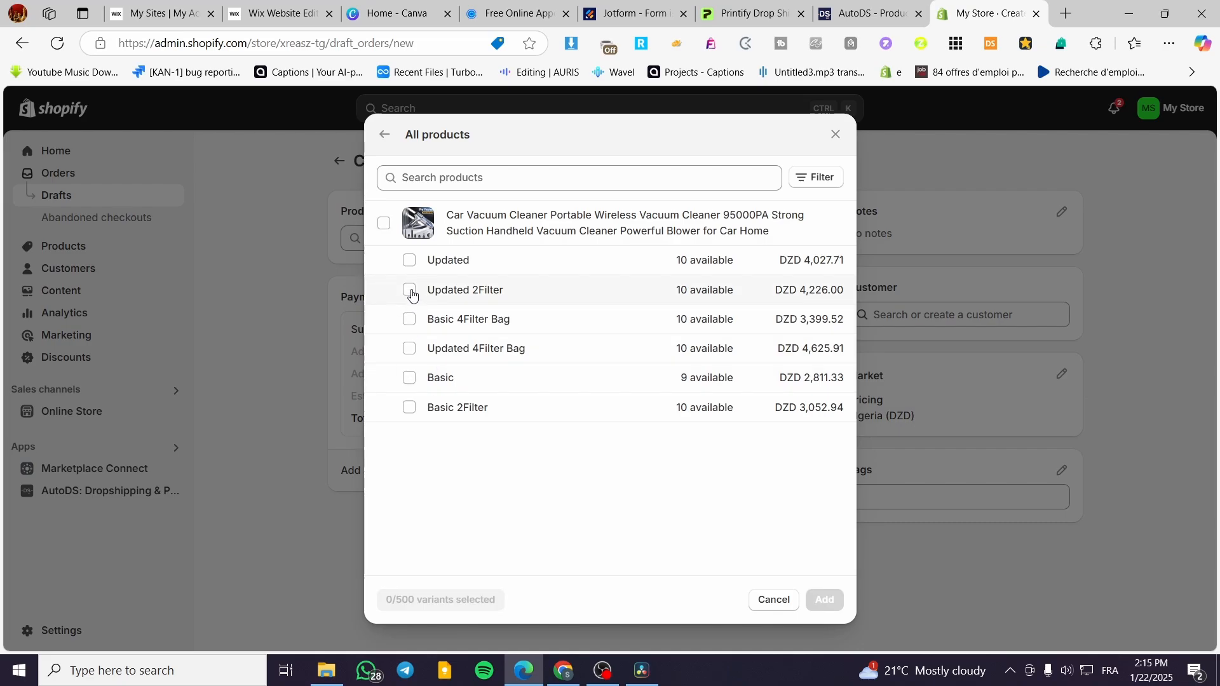
{"action": "left_click", "coordinate": [410, 260]}
{"action": "left_click", "coordinate": [825, 600]}
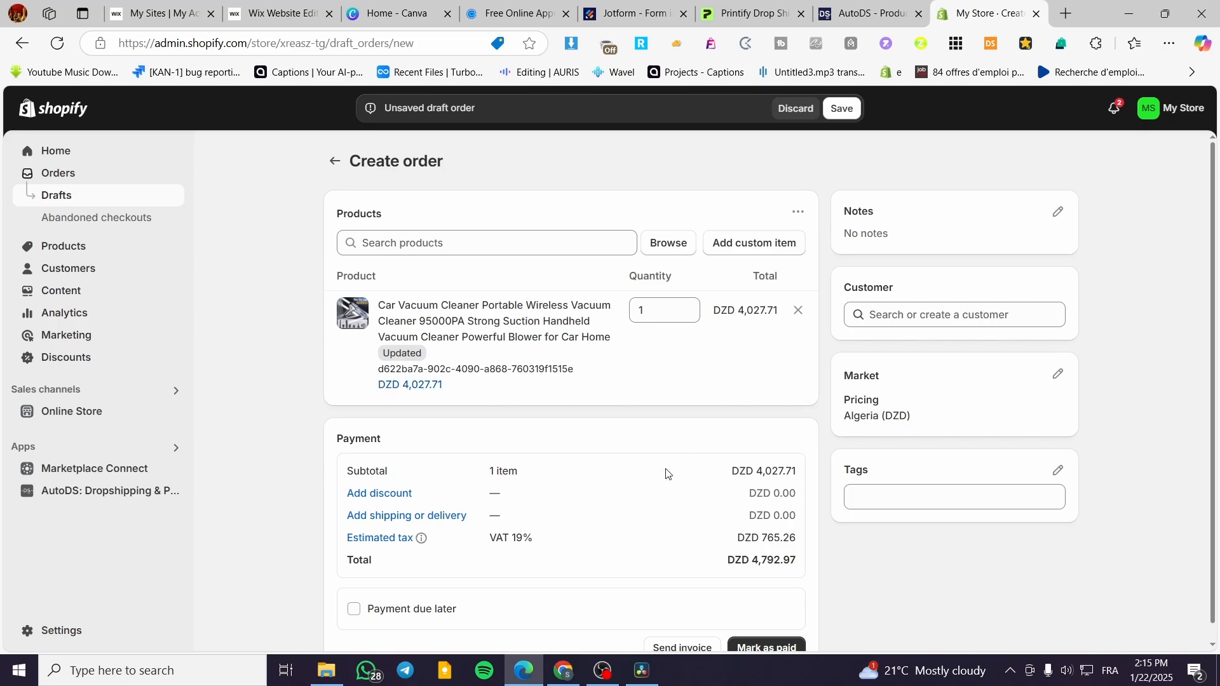
Mark the draft order as paid without assigning a customer and create the order
{"action": "scroll", "coordinate": [488, 495], "scroll_direction": "down", "scroll_amount": 1}
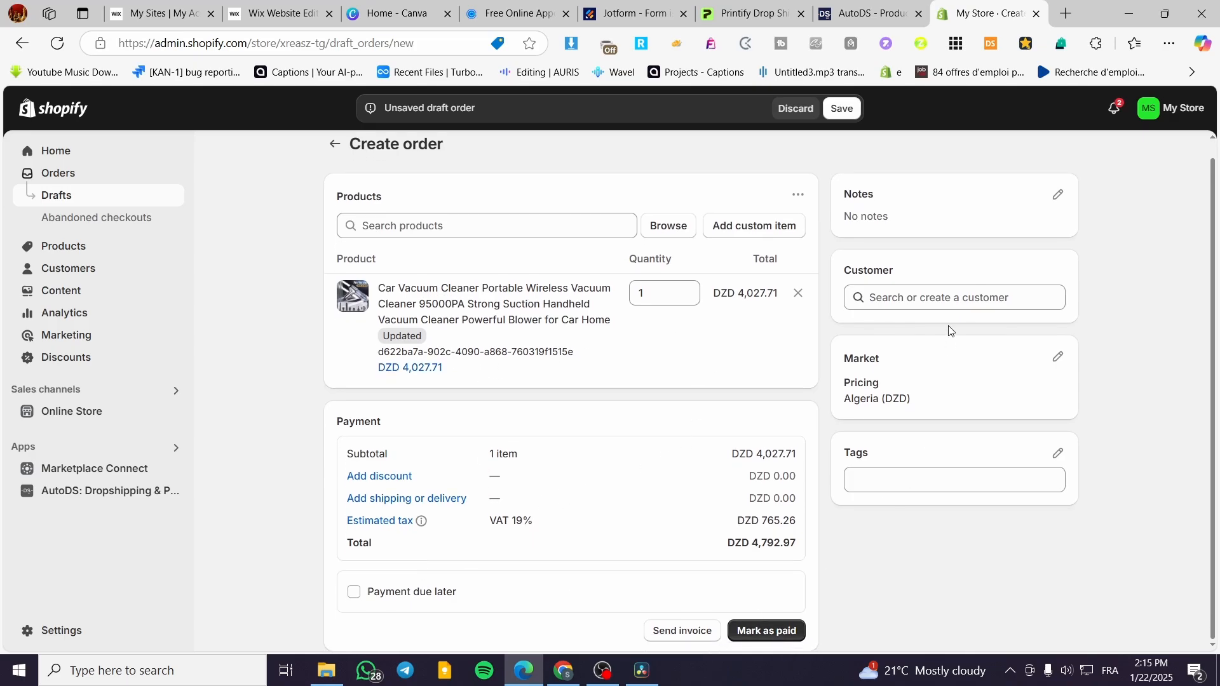
{"action": "left_click", "coordinate": [957, 299]}
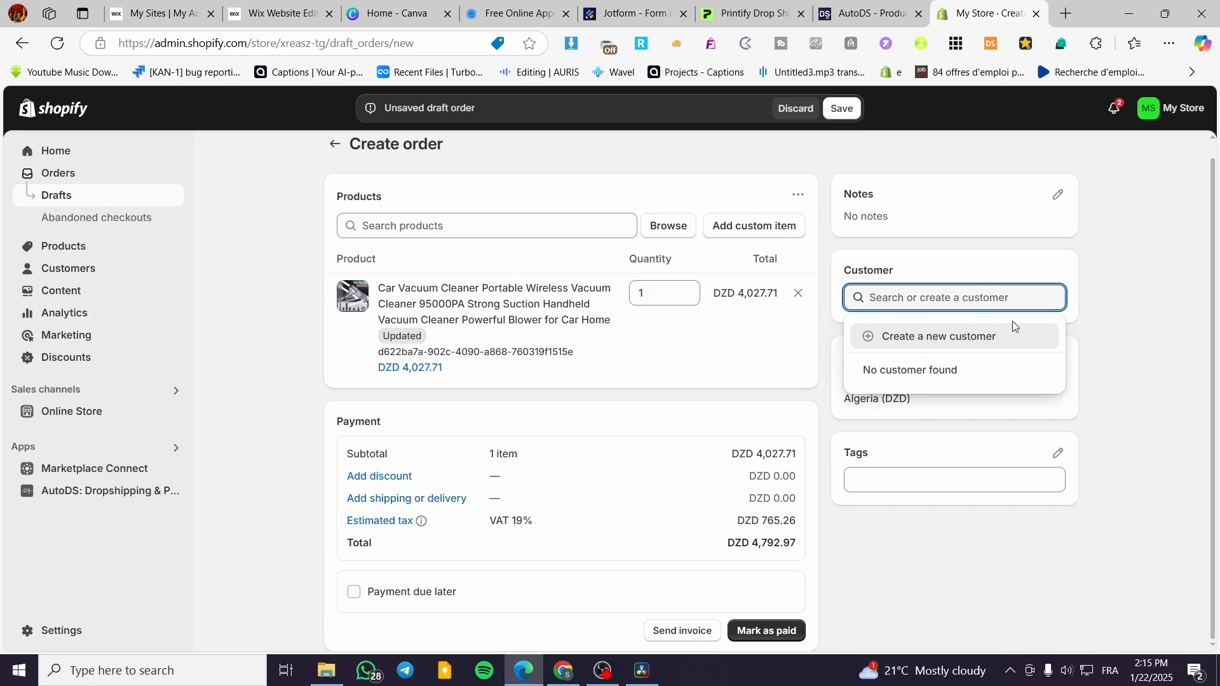
{"action": "left_click", "coordinate": [1146, 250]}
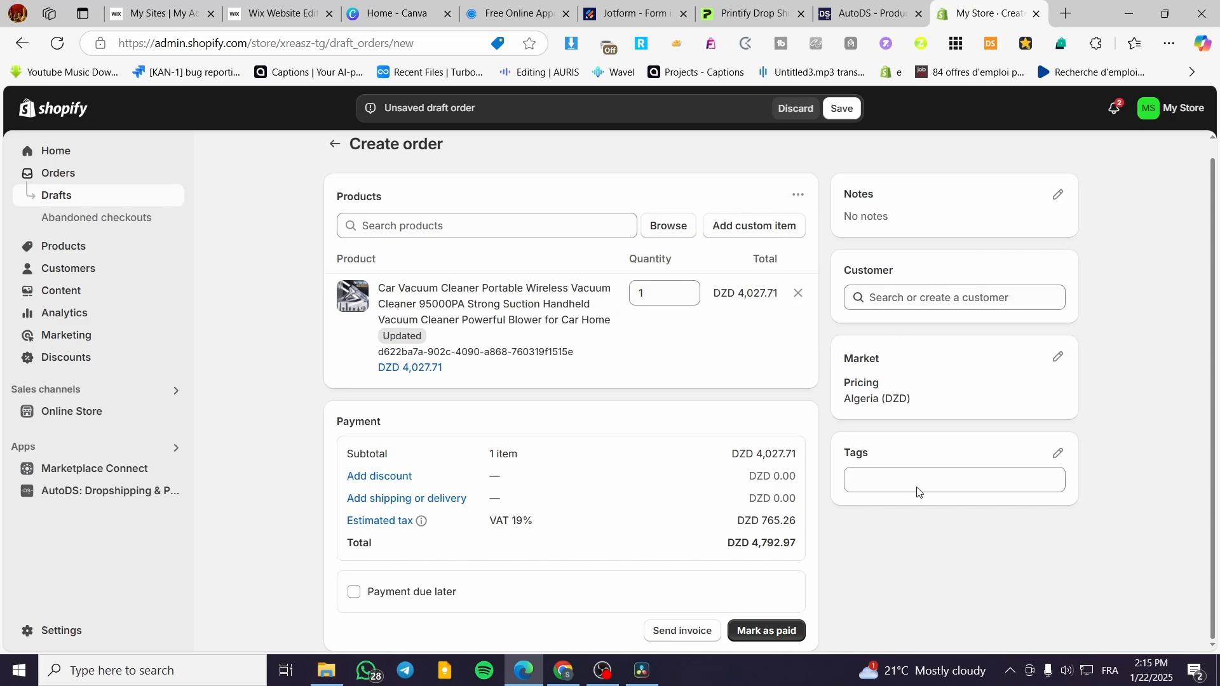
{"action": "left_click", "coordinate": [767, 631]}
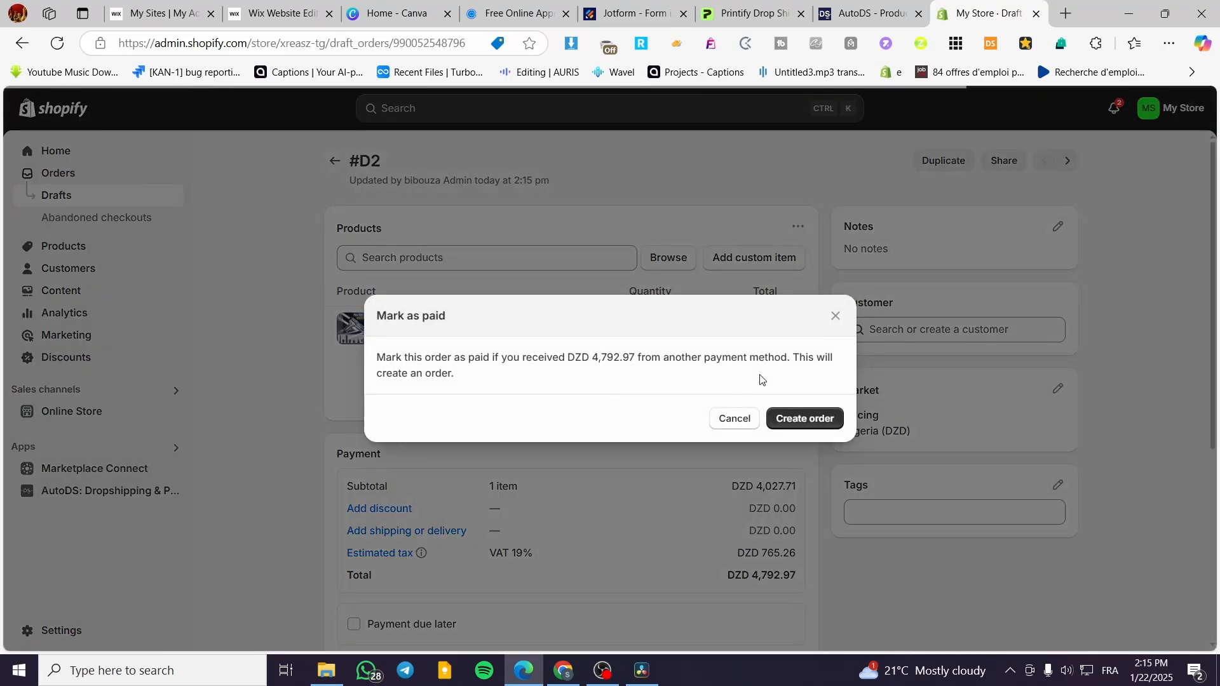
{"action": "left_click", "coordinate": [828, 422]}
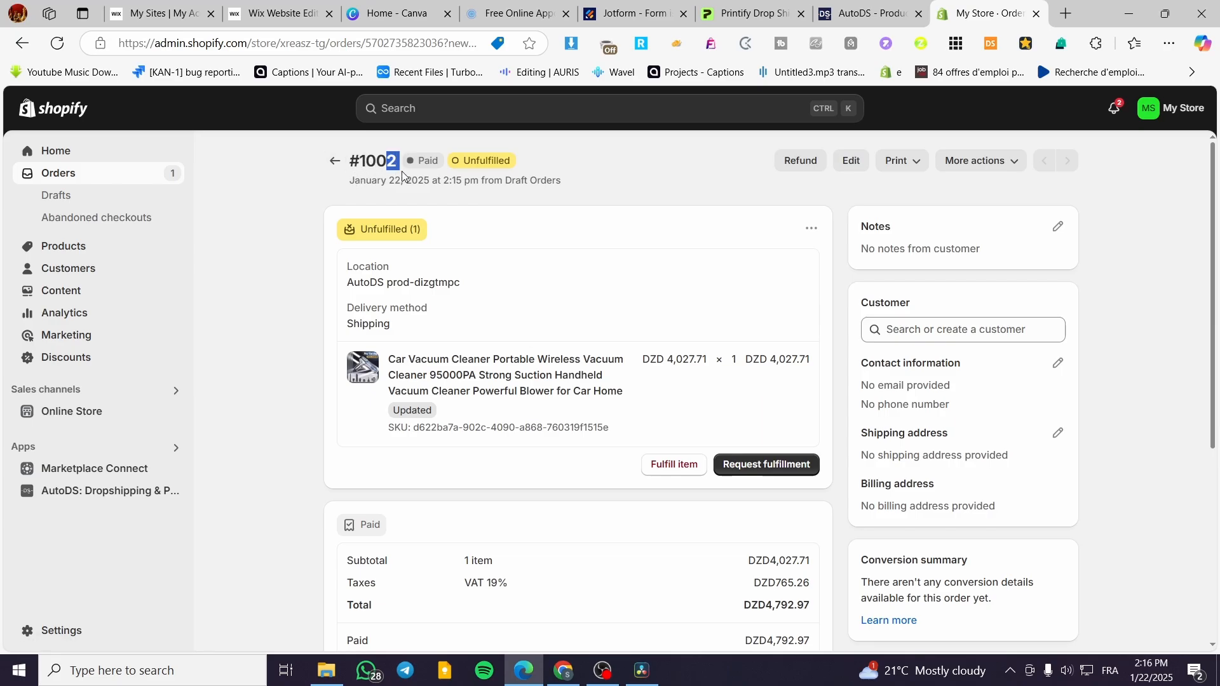
{"action": "left_click", "coordinate": [662, 172]}
Send a fulfillment request to AutoDS for the one vacuum cleaner in the new order, leaving the notes empty
{"action": "left_click", "coordinate": [879, 18]}
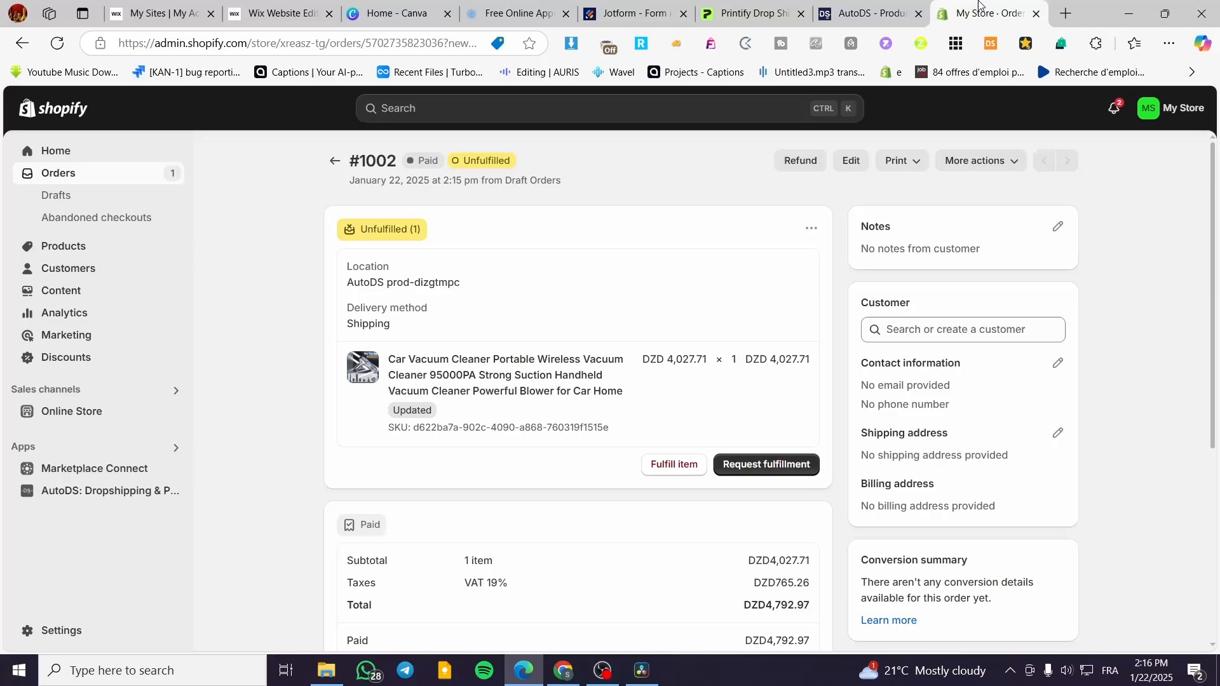
{"action": "left_click", "coordinate": [985, 13]}
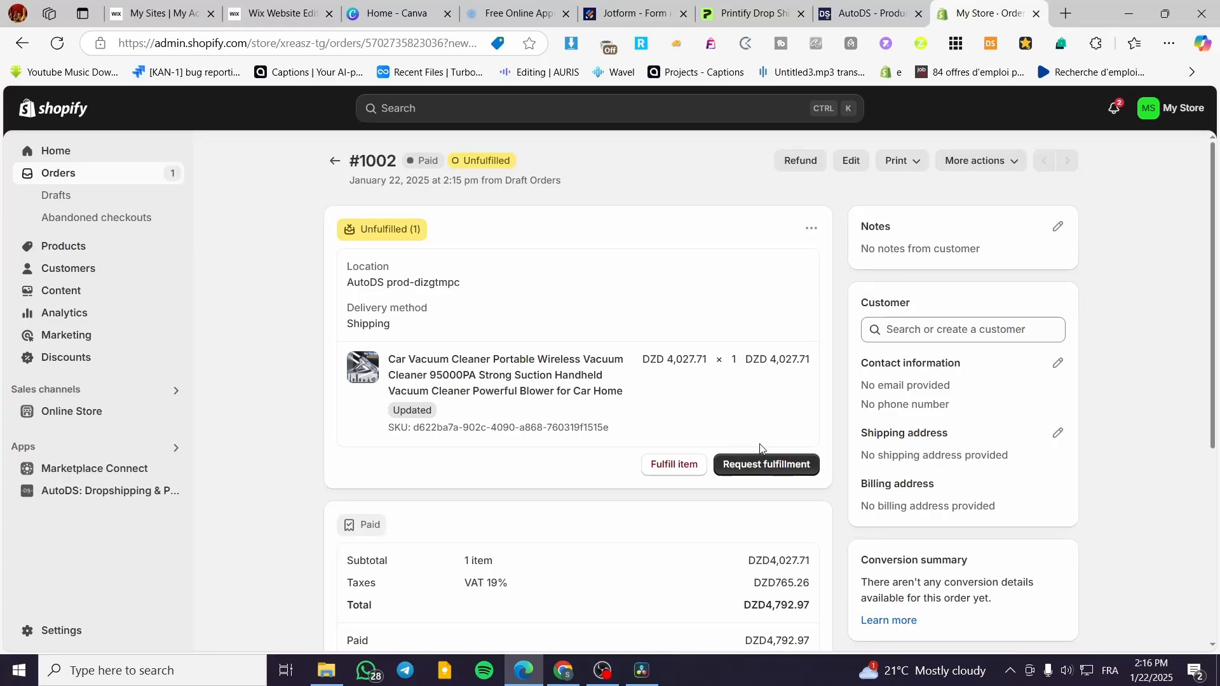
{"action": "left_click", "coordinate": [773, 478]}
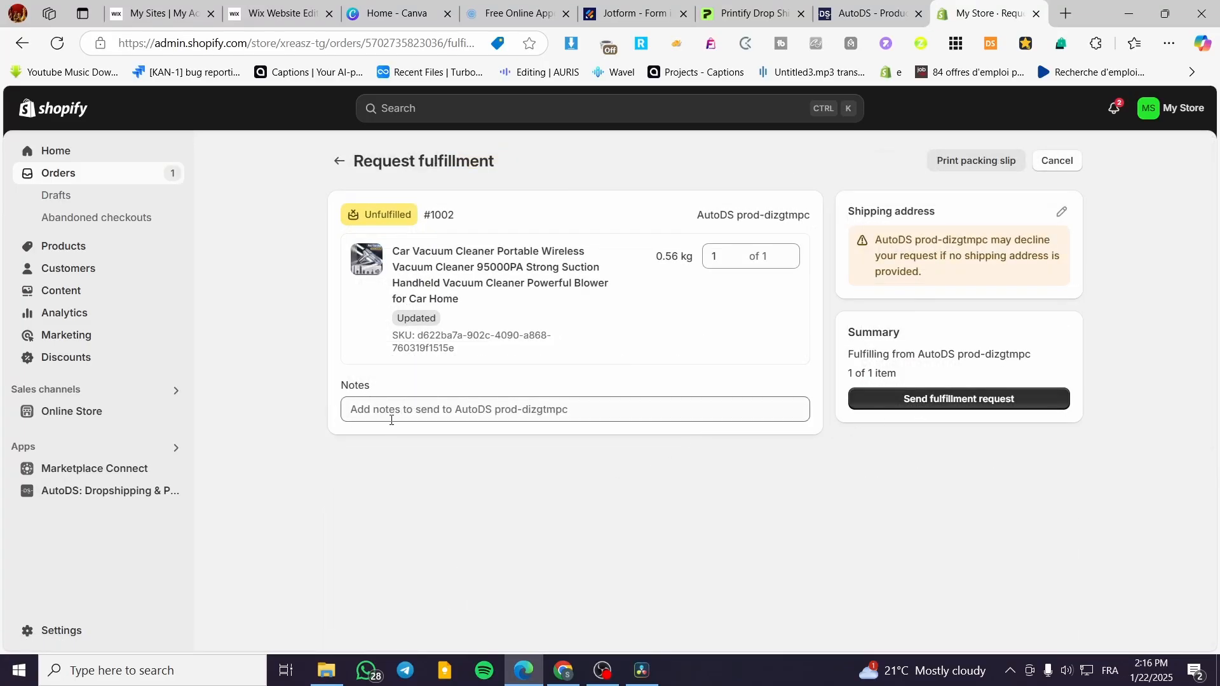
{"action": "left_click", "coordinate": [500, 415]}
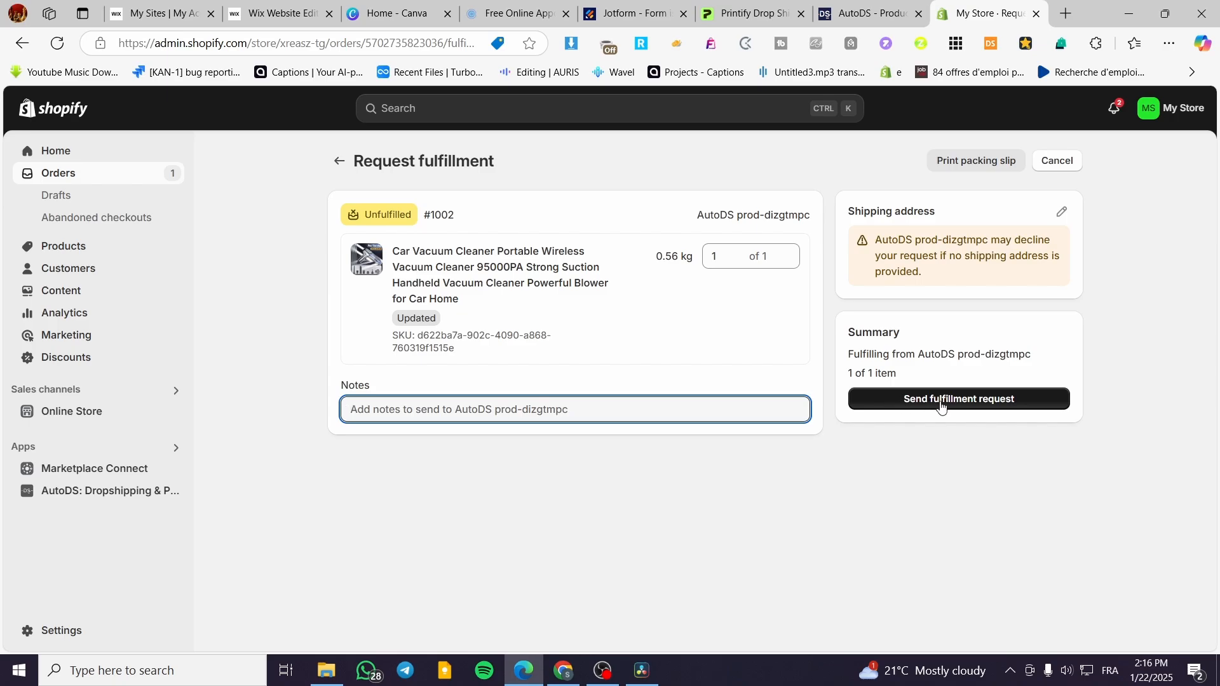
{"action": "left_click", "coordinate": [969, 409]}
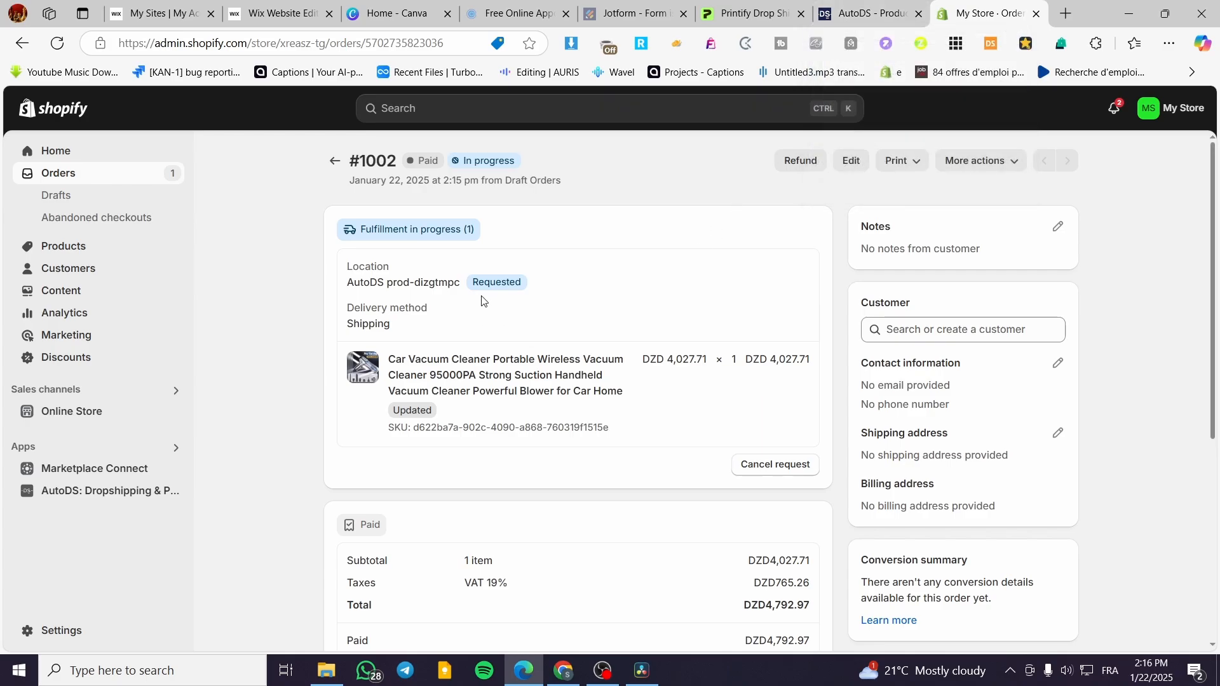
Switch to AutoDS and examine the order list, including the status options and error indicator of the Basic variant order
{"action": "left_click", "coordinate": [853, 6]}
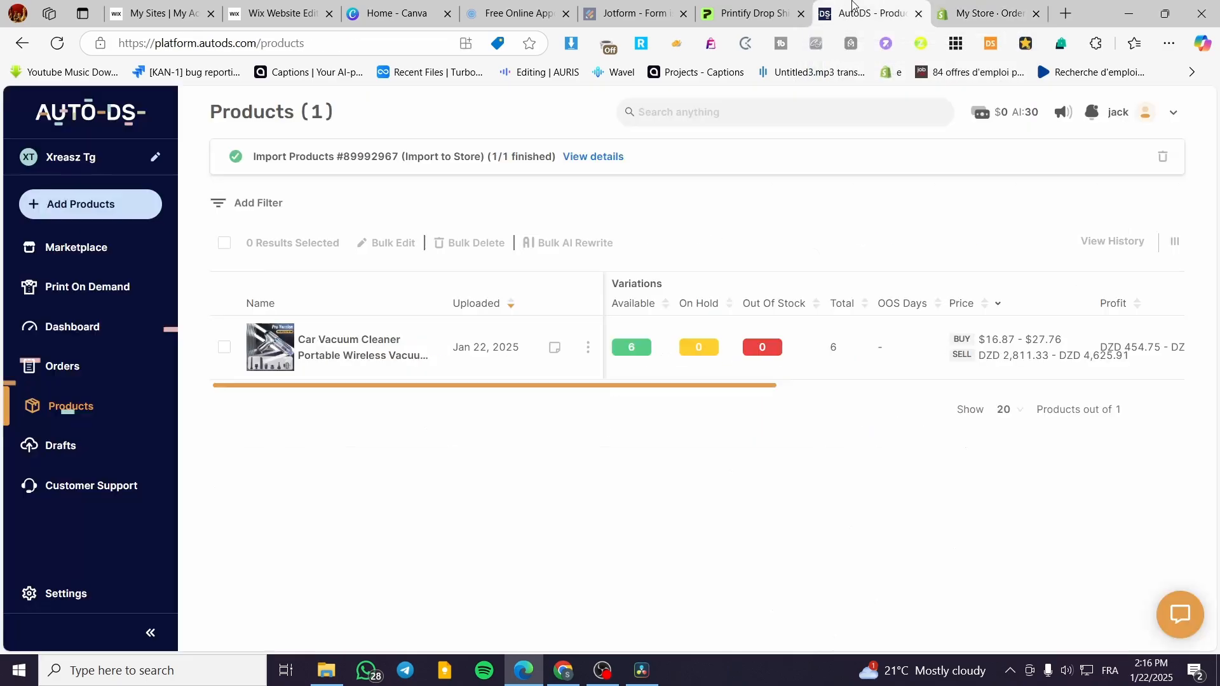
{"action": "left_click", "coordinate": [63, 378]}
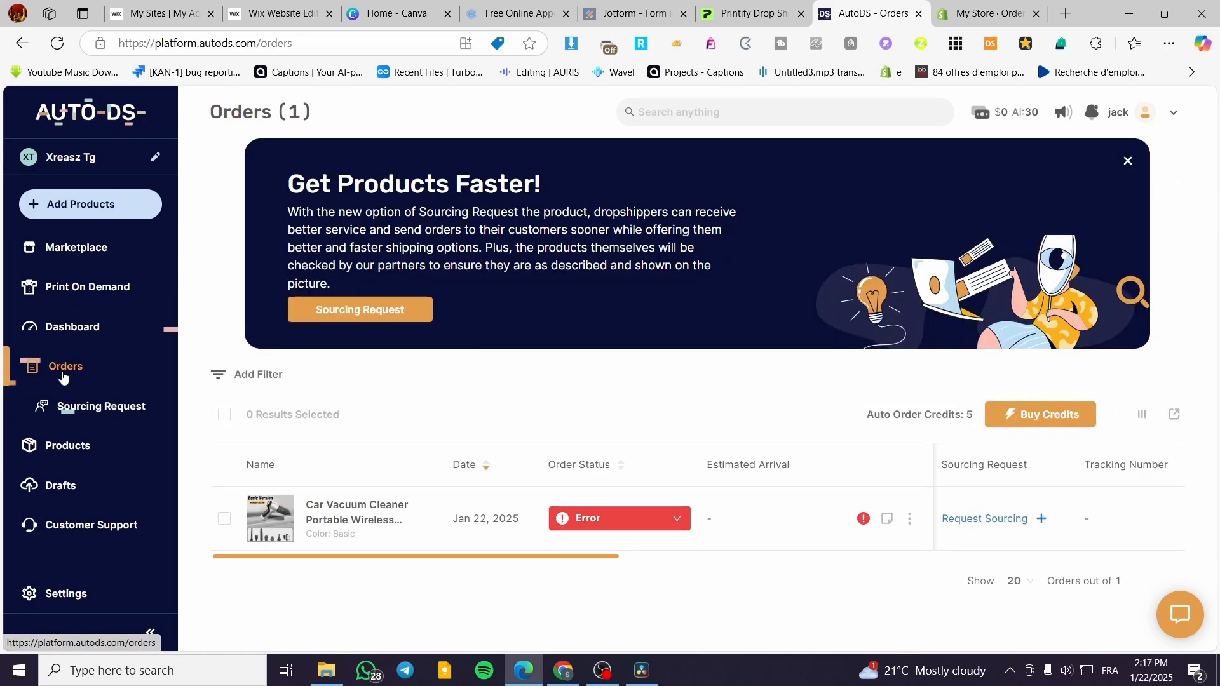
{"action": "left_click", "coordinate": [681, 518]}
{"action": "left_click", "coordinate": [682, 519]}
{"action": "mouse_move", "coordinate": [864, 520]}
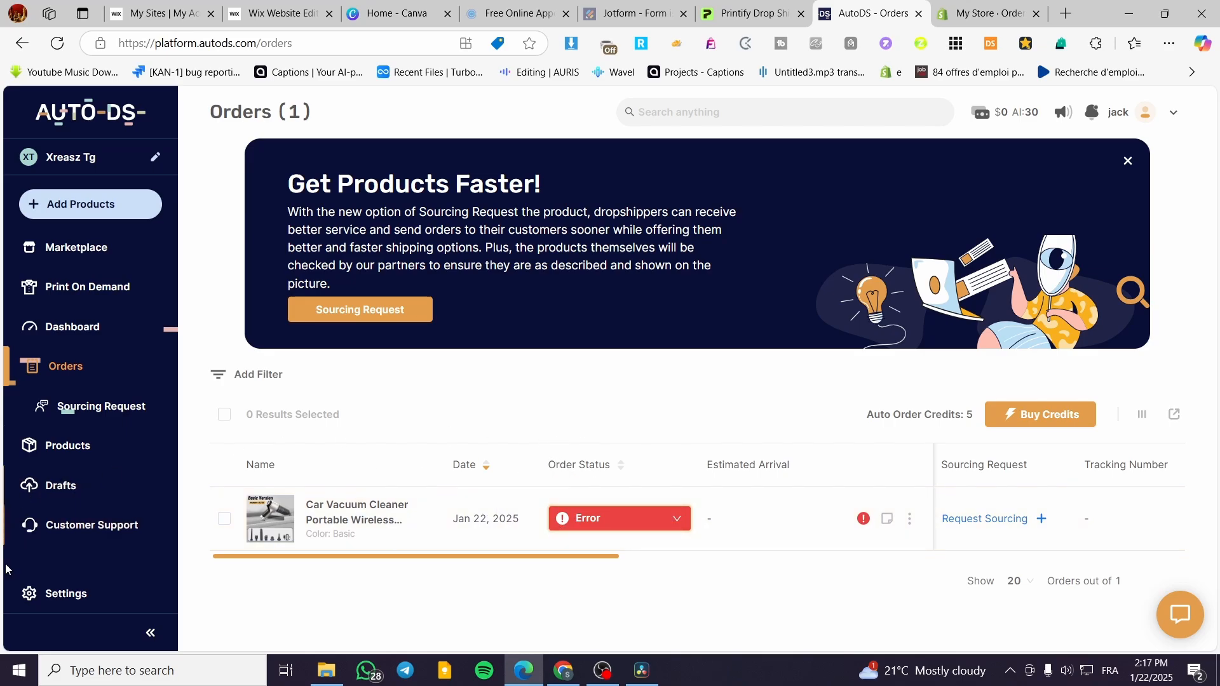
Toggle order processing through the "Fulfilled by AutoDS" service on and off in the Aliexpress CN supplier's order settings
{"action": "left_click", "coordinate": [51, 597]}
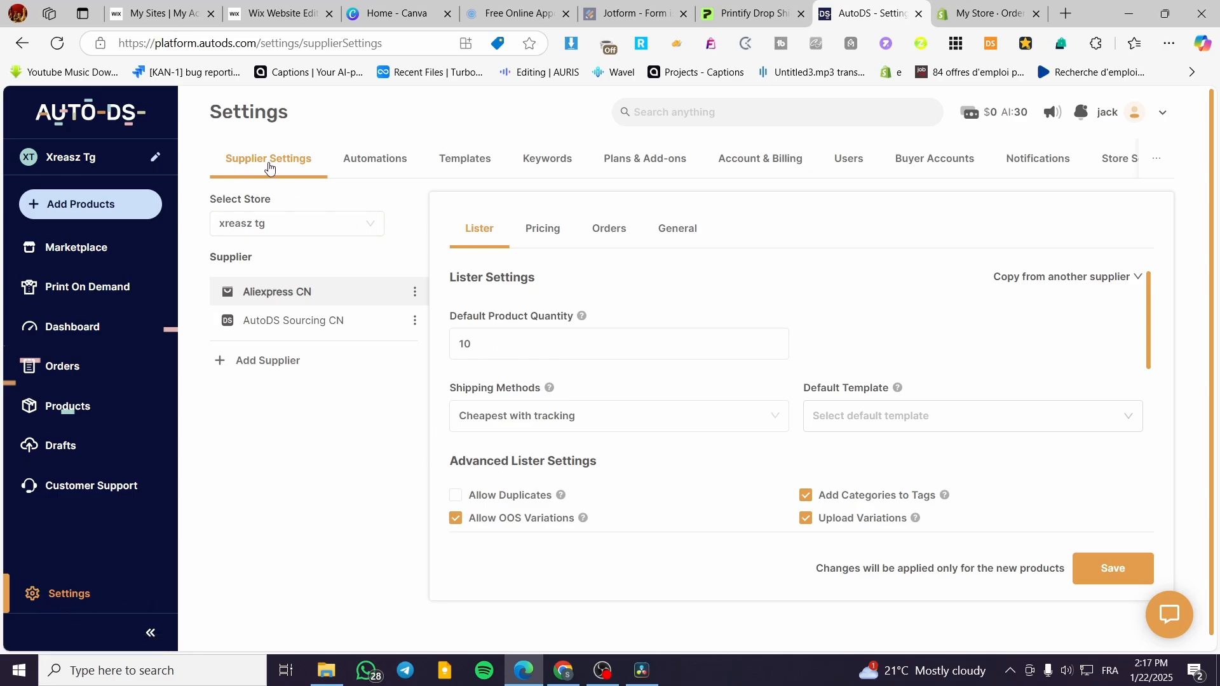
{"action": "left_click", "coordinate": [615, 234]}
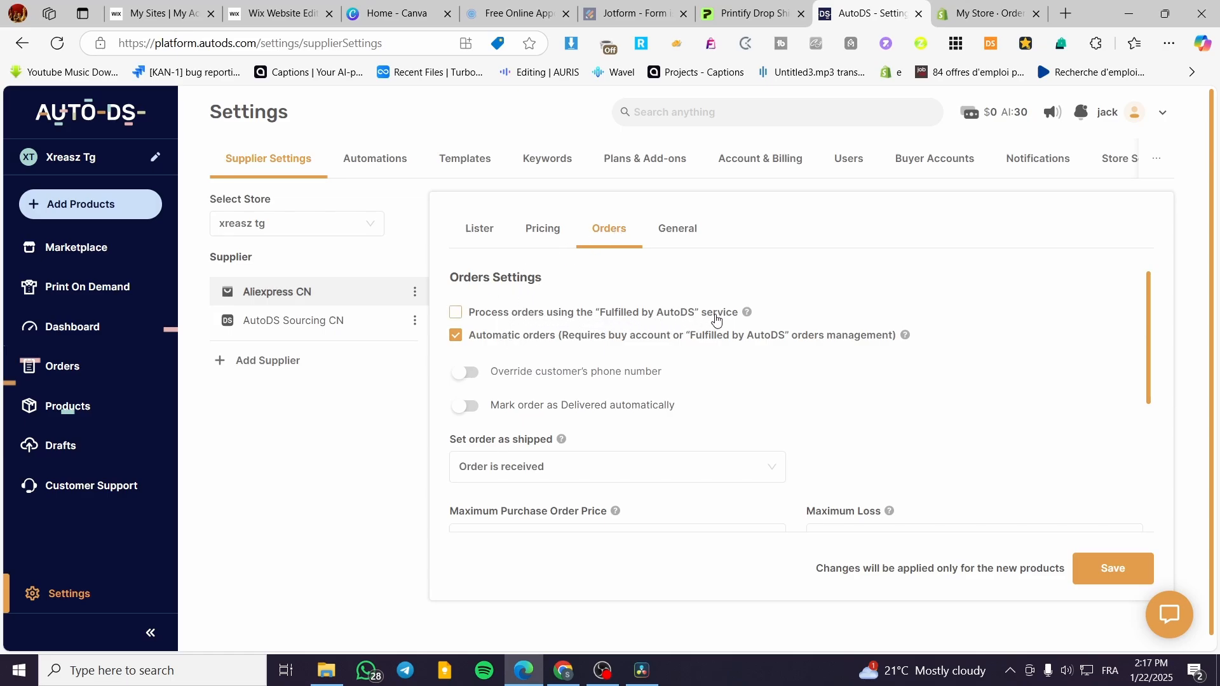
{"action": "left_click", "coordinate": [457, 316]}
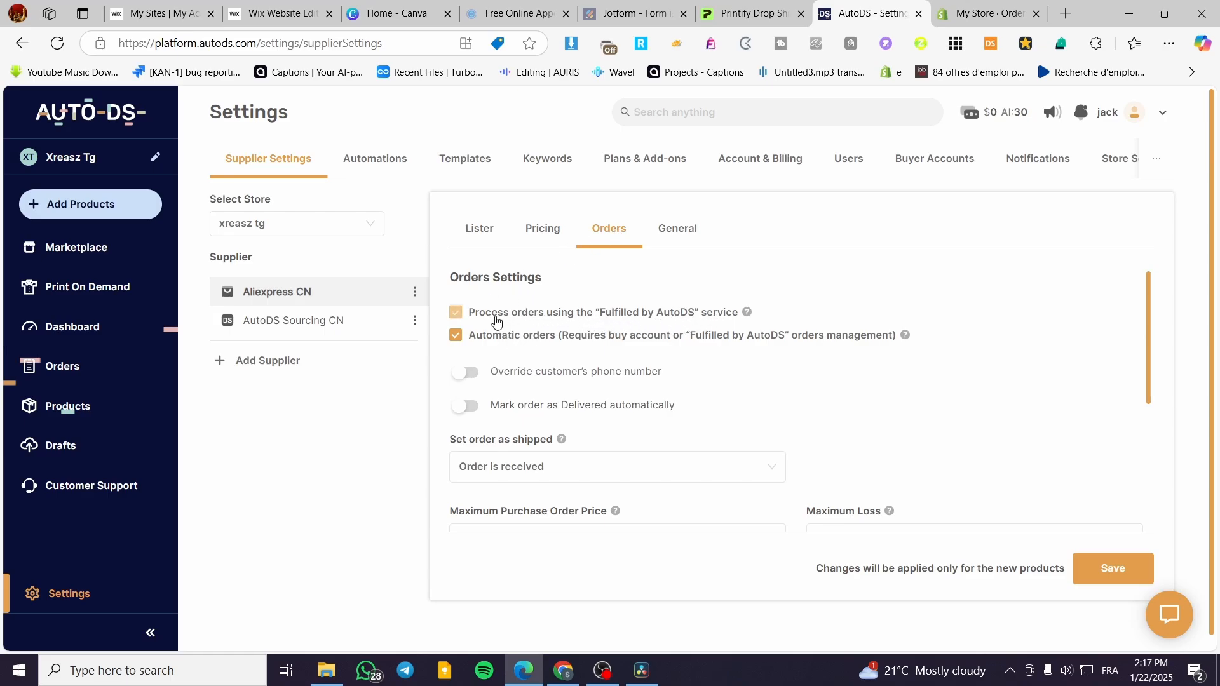
{"action": "left_click", "coordinate": [455, 315]}
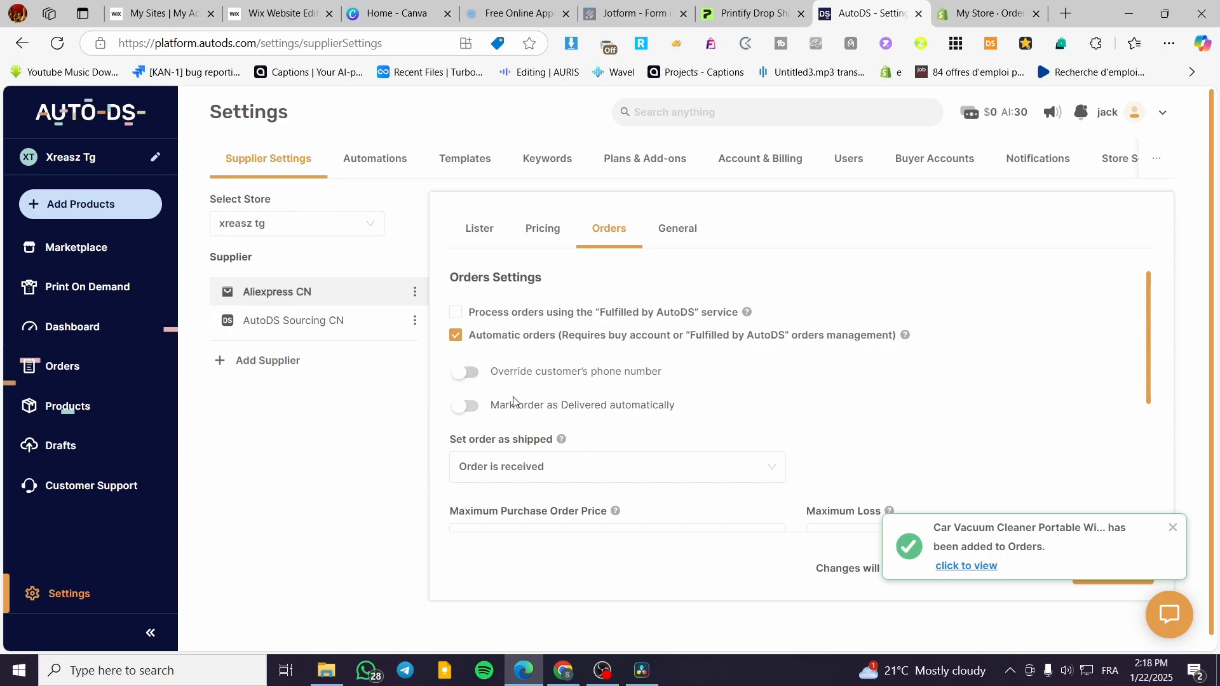
Return to the AutoDS orders and inspect the Updated variant order's status options and internal note field
{"action": "left_click", "coordinate": [72, 369]}
{"action": "scroll", "coordinate": [188, 469], "scroll_direction": "down", "scroll_amount": 2}
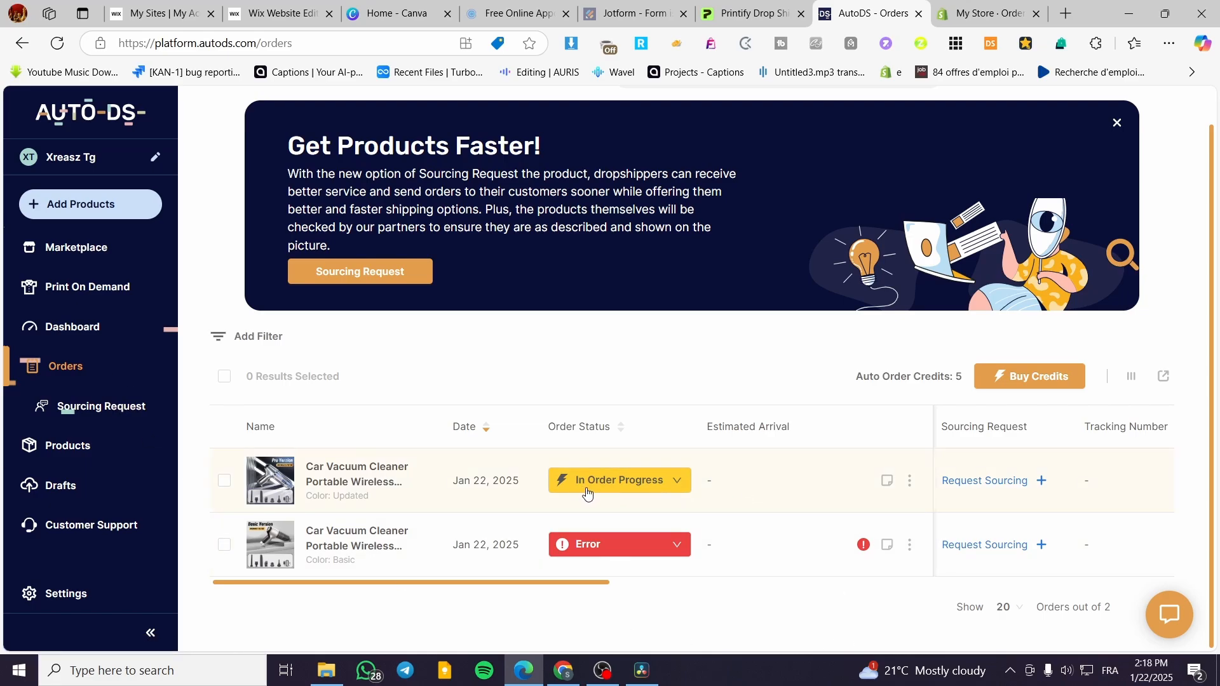
{"action": "left_click", "coordinate": [671, 484]}
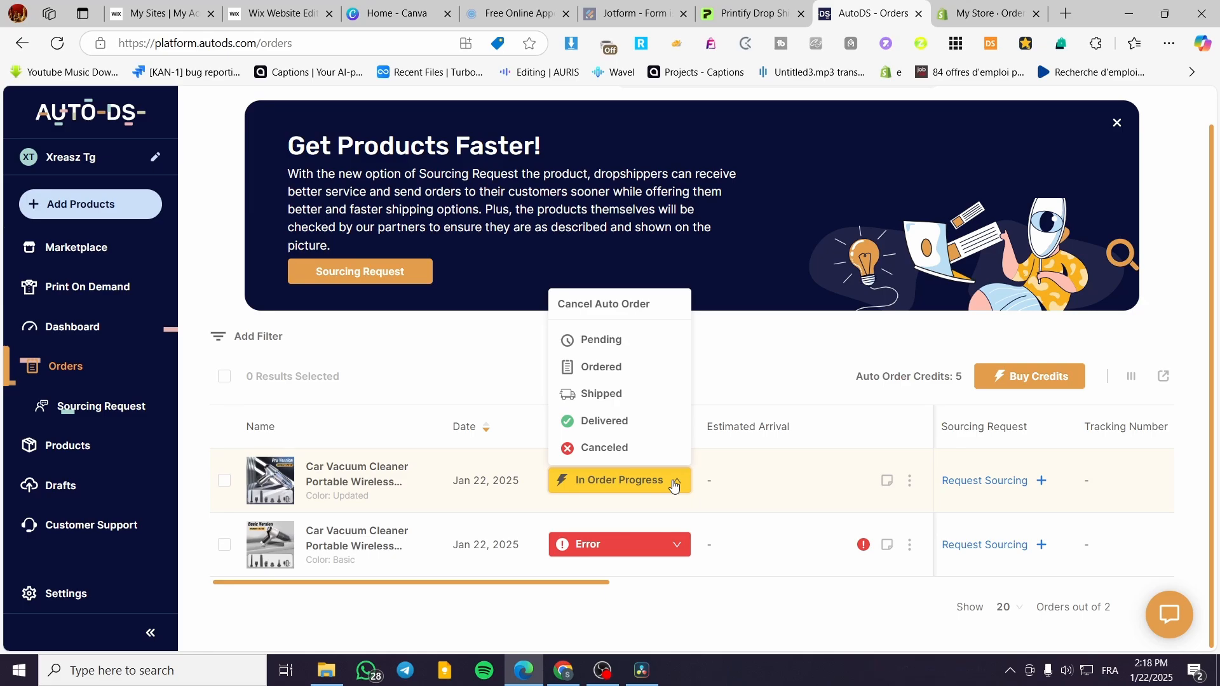
{"action": "left_click", "coordinate": [888, 481]}
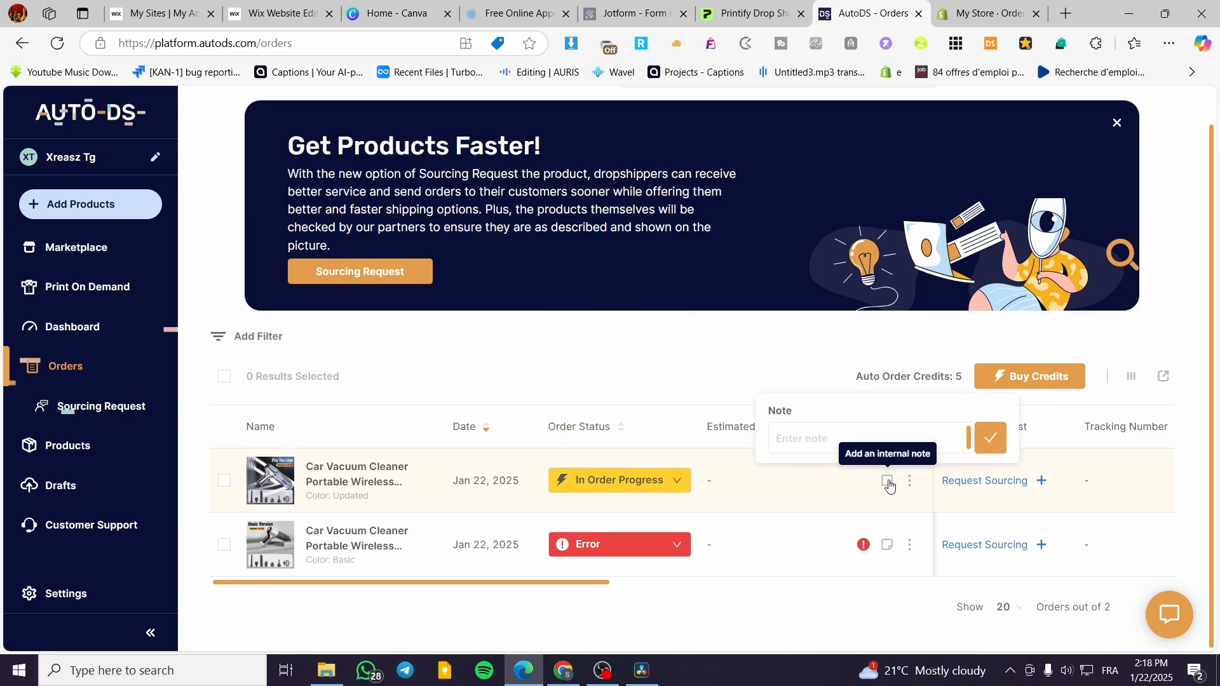
Leave the internal note empty and examine the order table's sourcing request, tracking number, item ID and quantity columns
{"action": "left_click", "coordinate": [823, 438]}
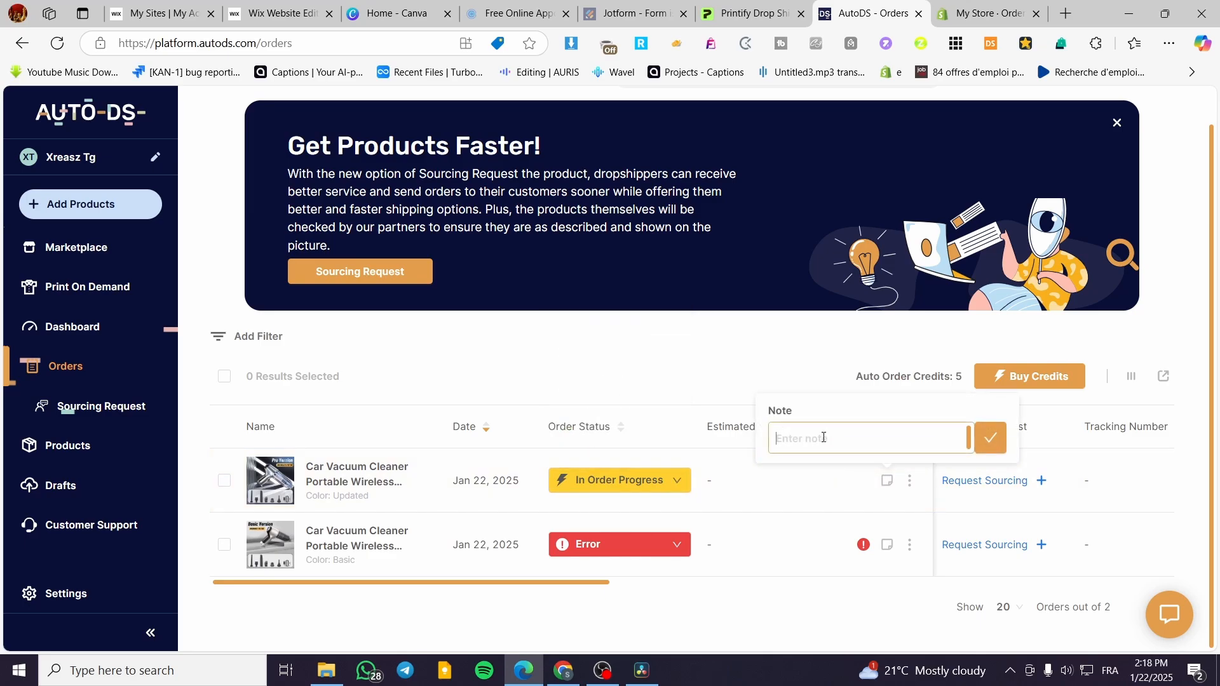
{"action": "left_click", "coordinate": [674, 371]}
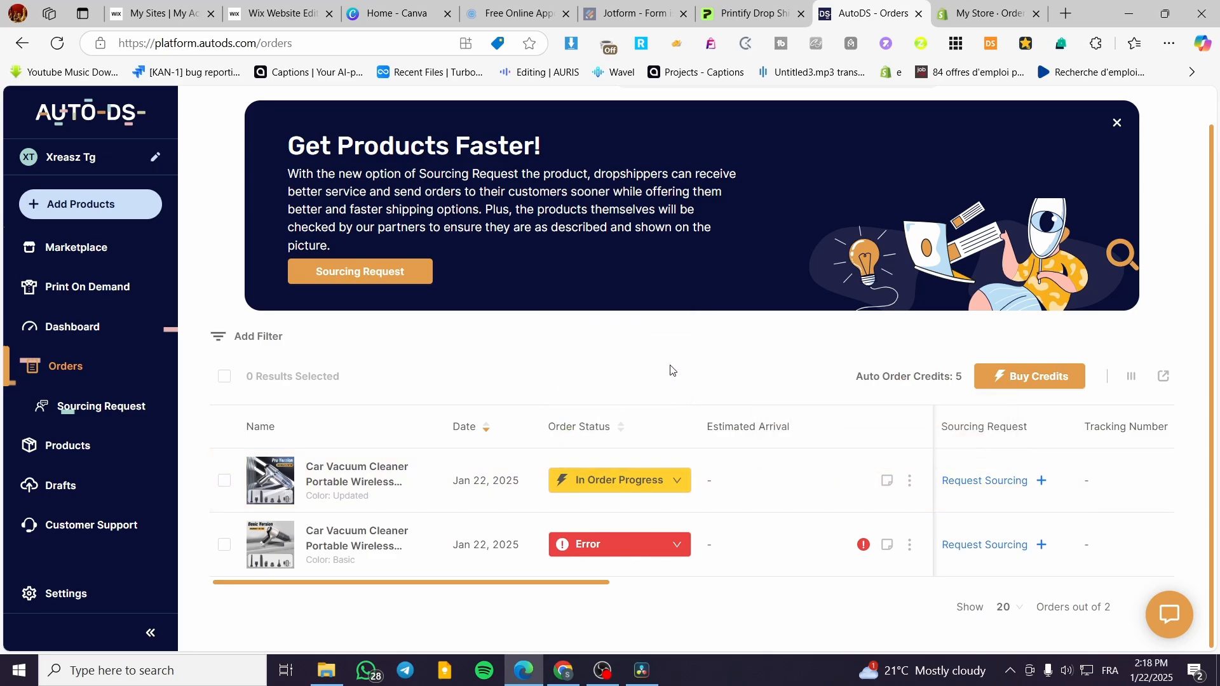
{"action": "left_click_drag", "start_coordinate": [550, 589], "coordinate": [434, 578]}
{"action": "left_click_drag", "start_coordinate": [566, 583], "coordinate": [622, 582]}
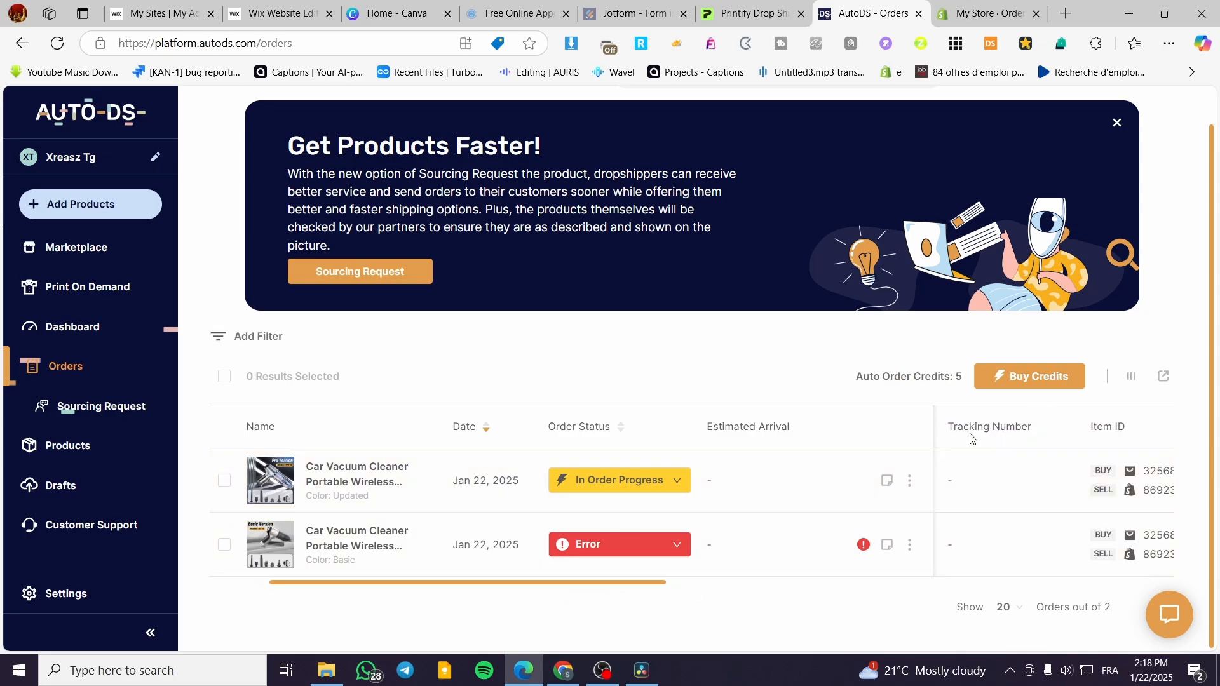
{"action": "left_click_drag", "start_coordinate": [646, 588], "coordinate": [698, 590]}
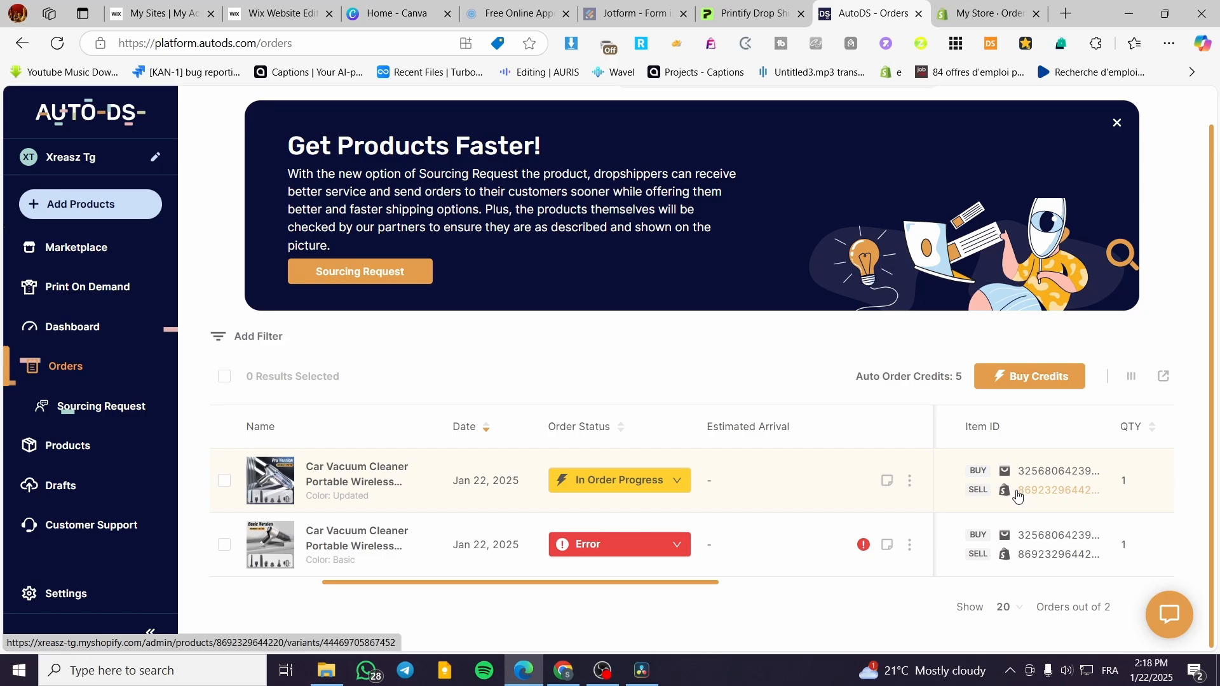
{"action": "left_click_drag", "start_coordinate": [675, 583], "coordinate": [407, 597]}
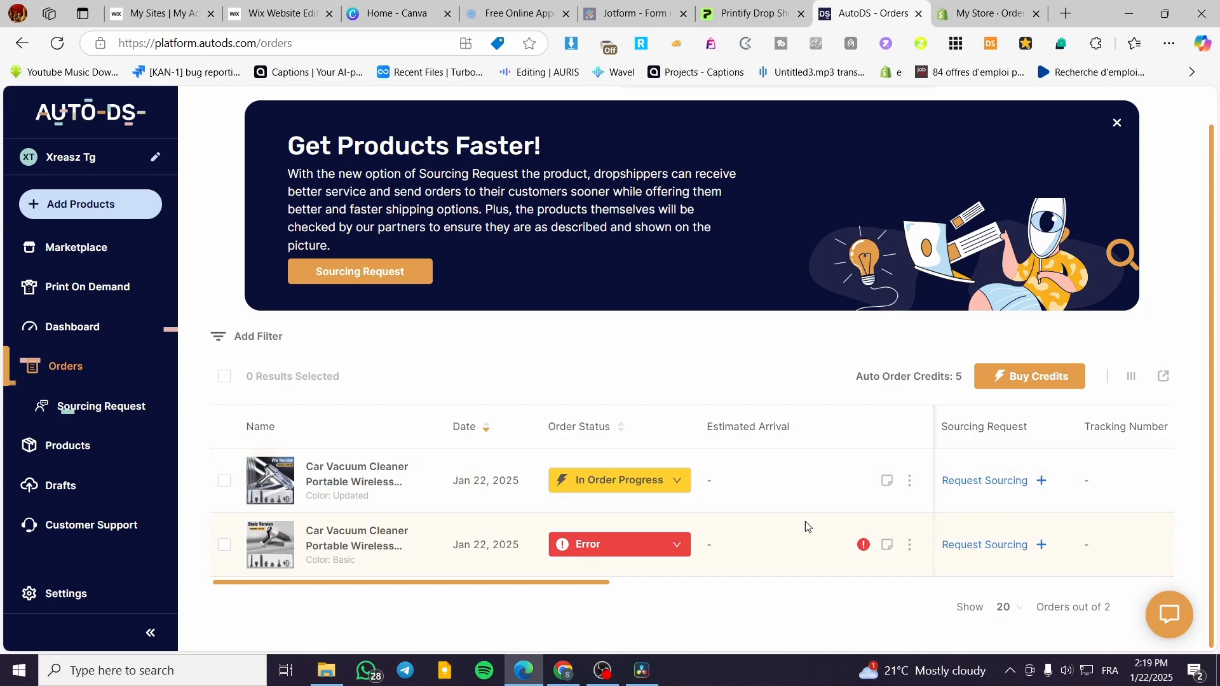
Inspect the auto order credit packages and their prices, then close the offer without buying
{"action": "left_click", "coordinate": [222, 485]}
{"action": "left_click", "coordinate": [223, 485]}
{"action": "left_click", "coordinate": [1021, 383]}
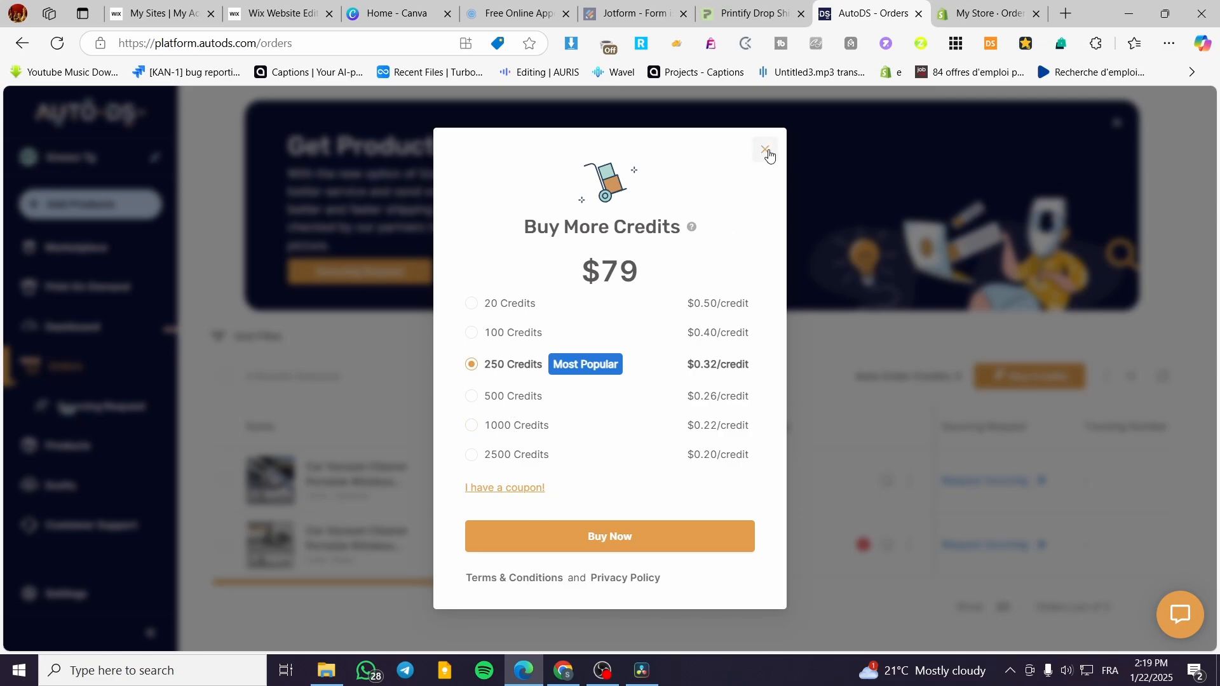
{"action": "left_click", "coordinate": [766, 152]}
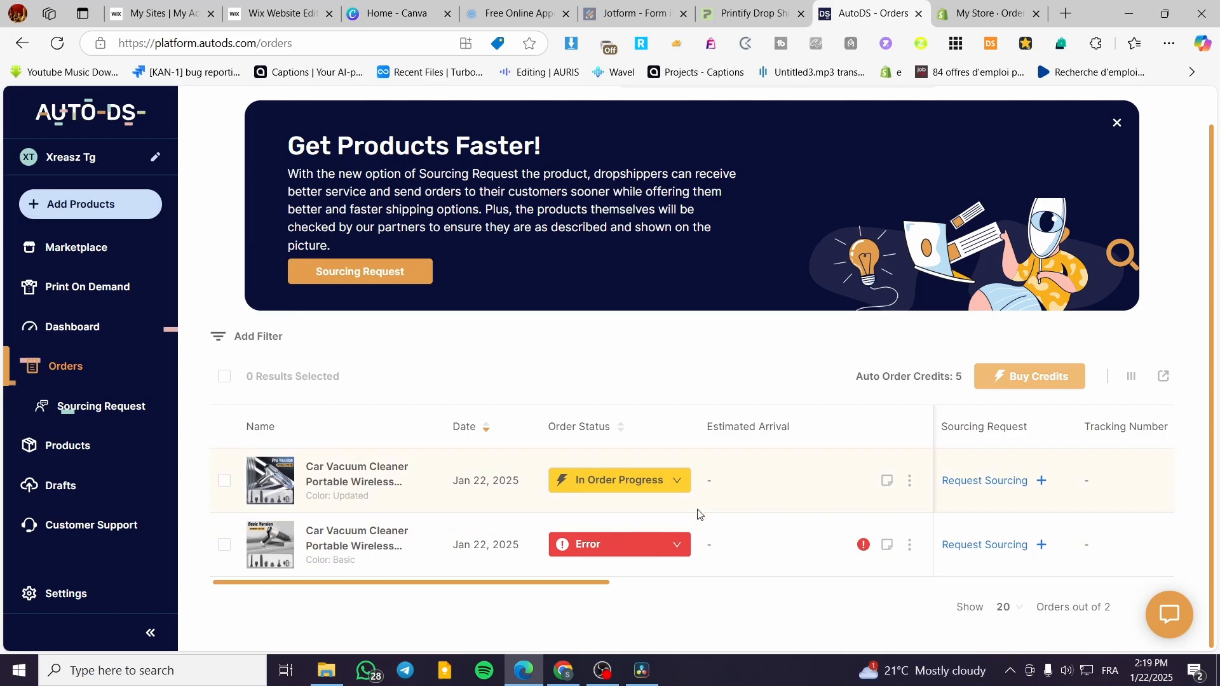
Compare both orders' status options and inspect the order info required to mark the Updated variant order as Ordered, without updating it
{"action": "left_click", "coordinate": [673, 547]}
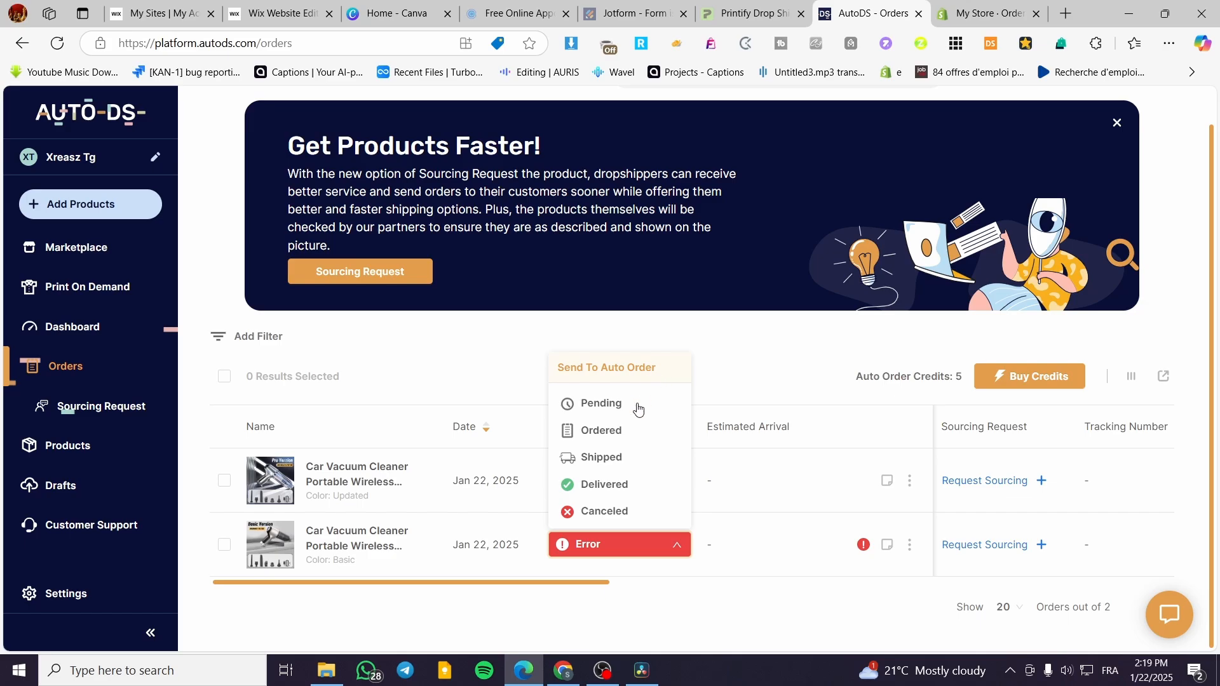
{"action": "left_click", "coordinate": [911, 481]}
{"action": "left_click", "coordinate": [677, 480]}
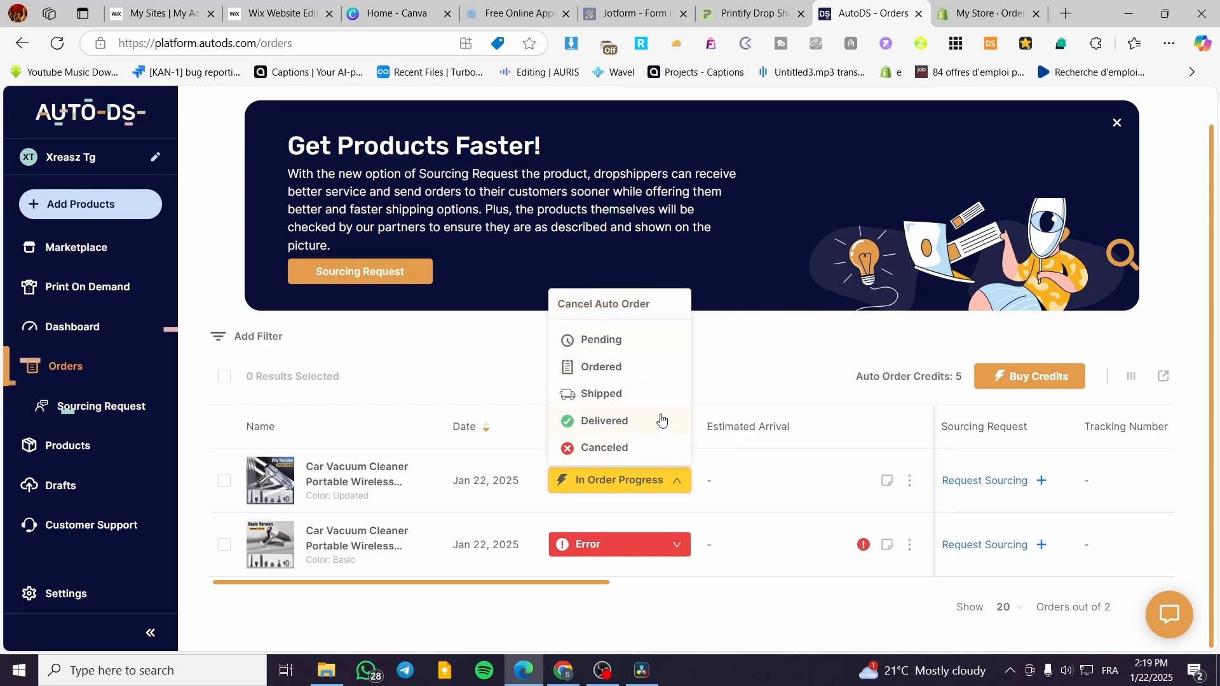
{"action": "left_click", "coordinate": [644, 375]}
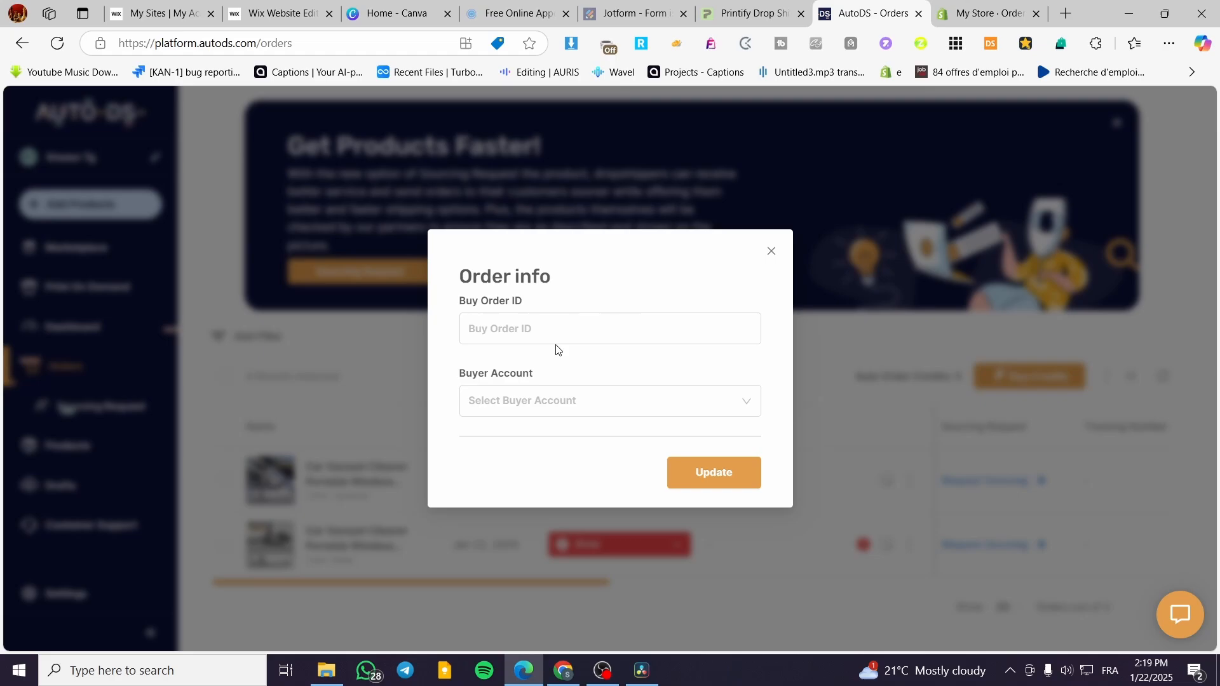
{"action": "left_click", "coordinate": [591, 322]}
{"action": "left_click", "coordinate": [556, 396]}
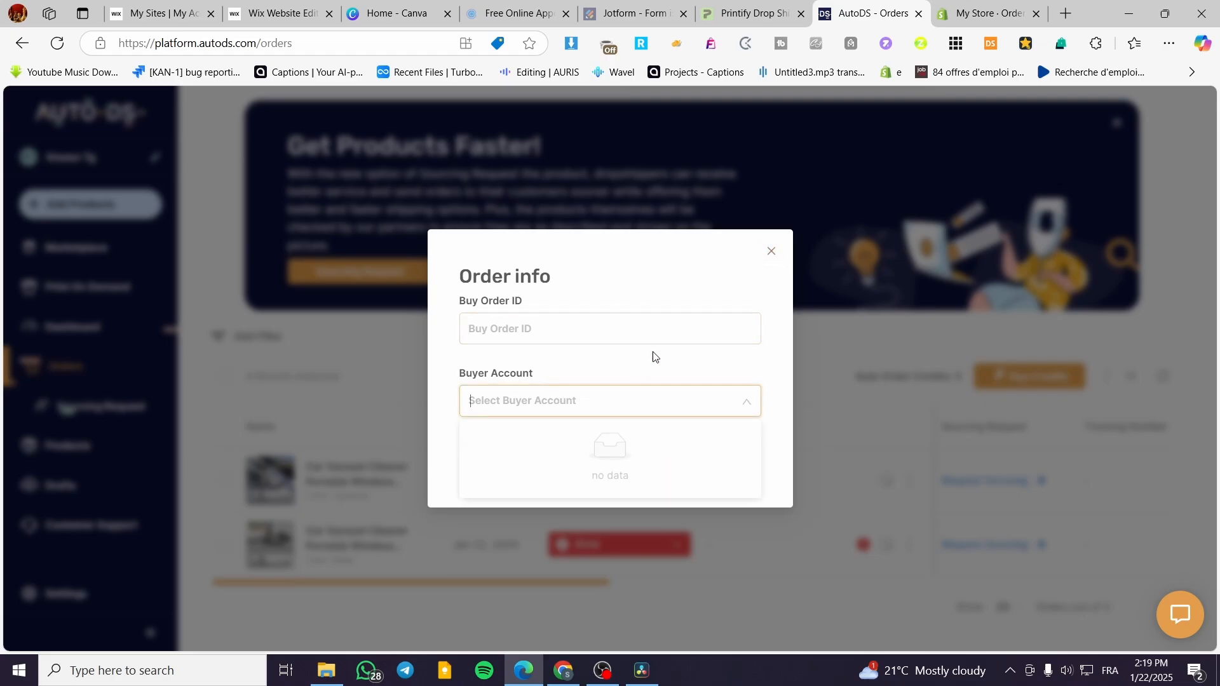
{"action": "left_click", "coordinate": [771, 252]}
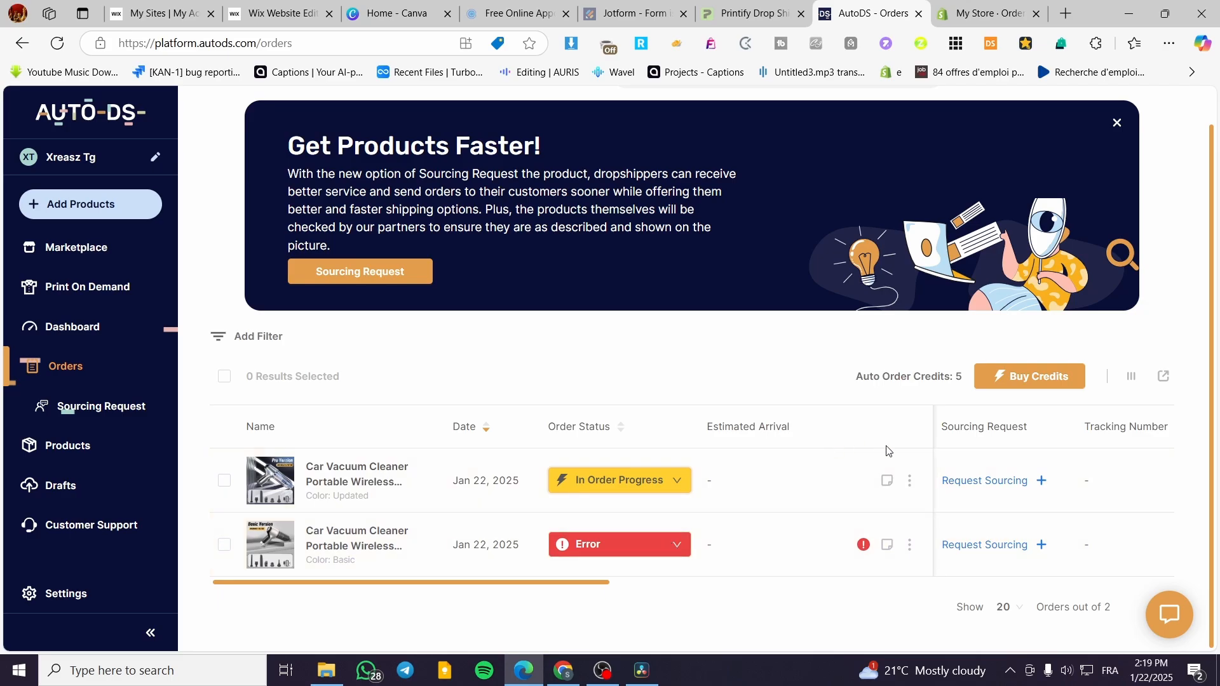
Examine the additional actions for the Updated variant order and the Basic variant order's status options and error details
{"action": "left_click", "coordinate": [910, 482]}
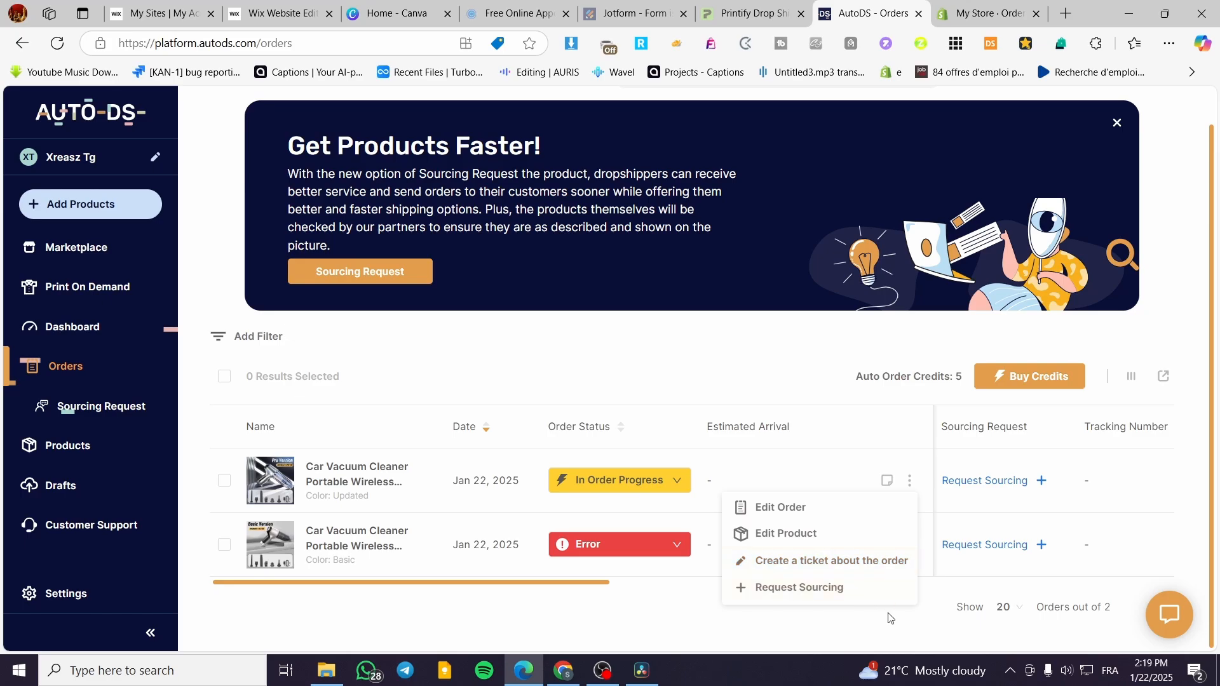
{"action": "left_click", "coordinate": [834, 622]}
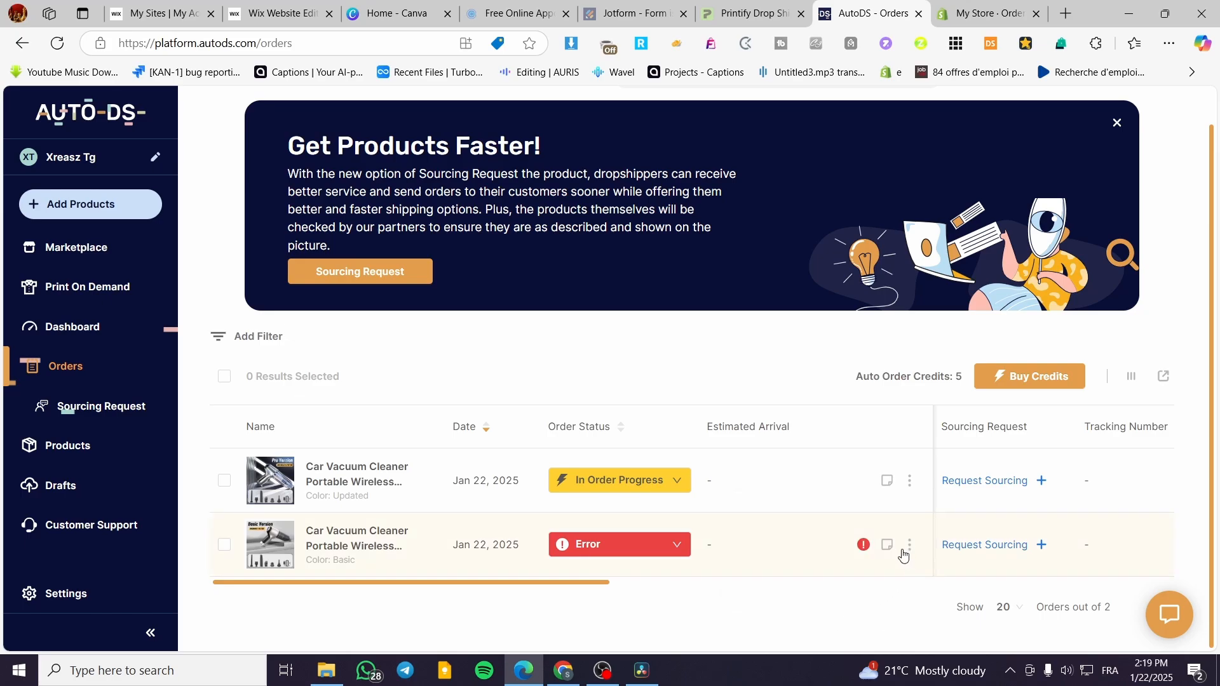
{"action": "left_click", "coordinate": [910, 544]}
{"action": "left_click", "coordinate": [677, 549]}
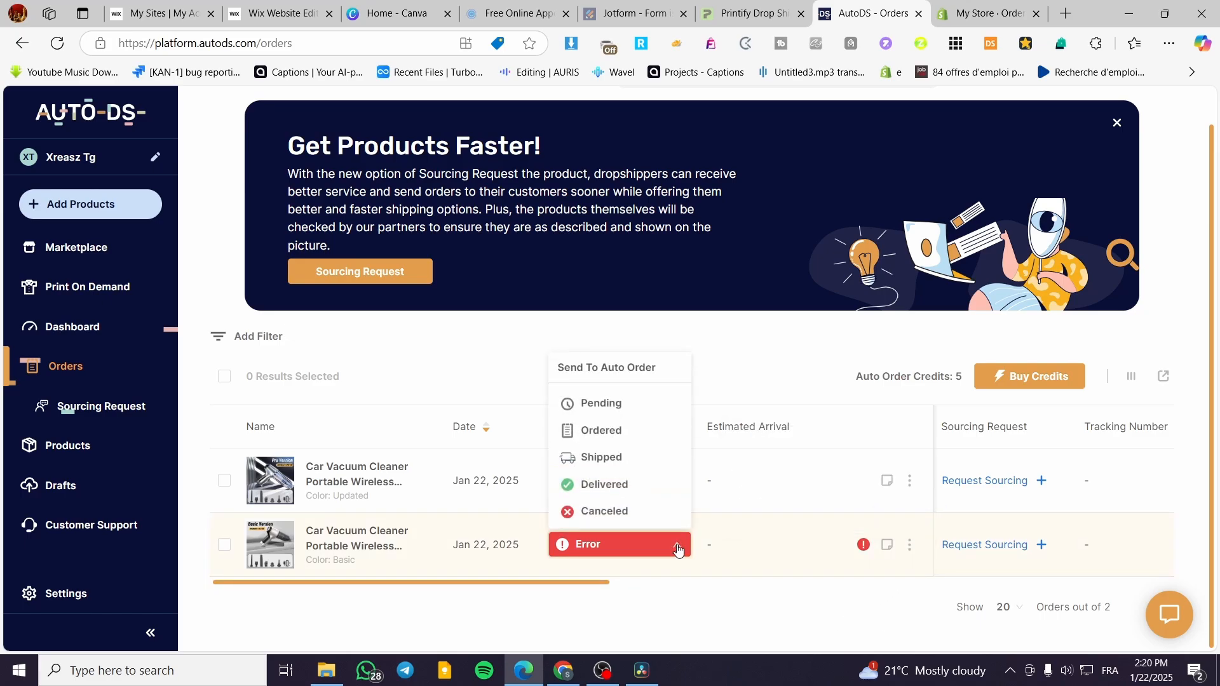
{"action": "left_click", "coordinate": [862, 543]}
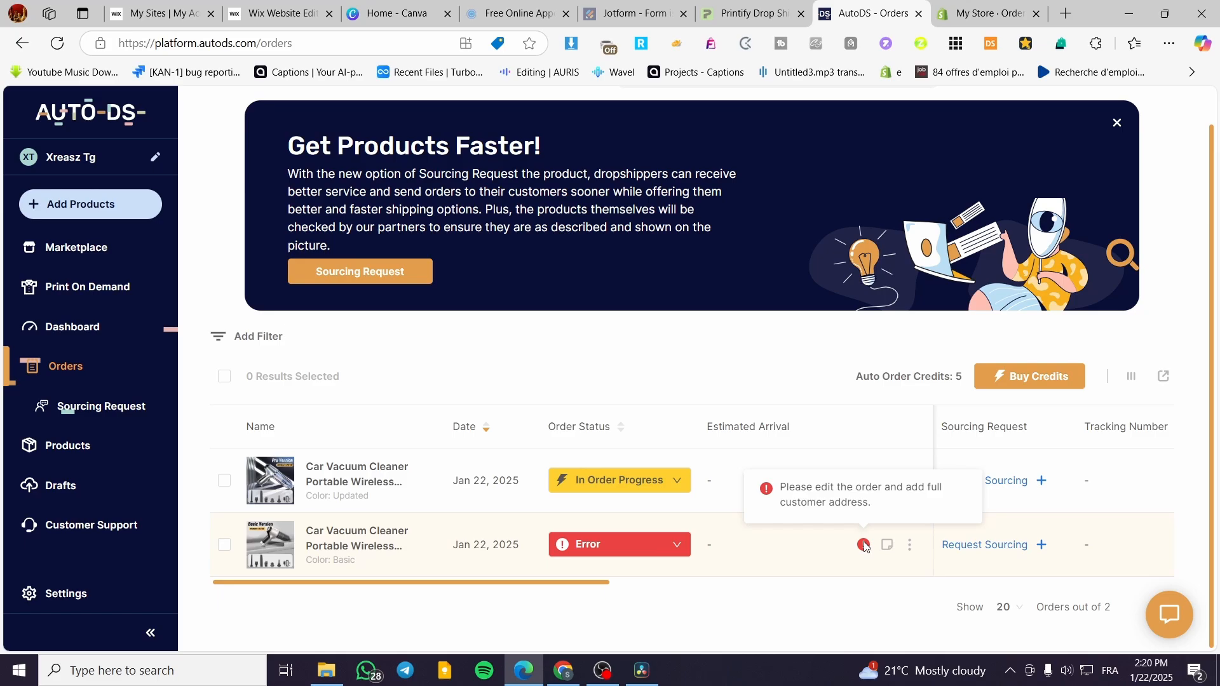
Open the Basic variant order for editing and set its order status to Ordered
{"action": "left_click", "coordinate": [909, 545]}
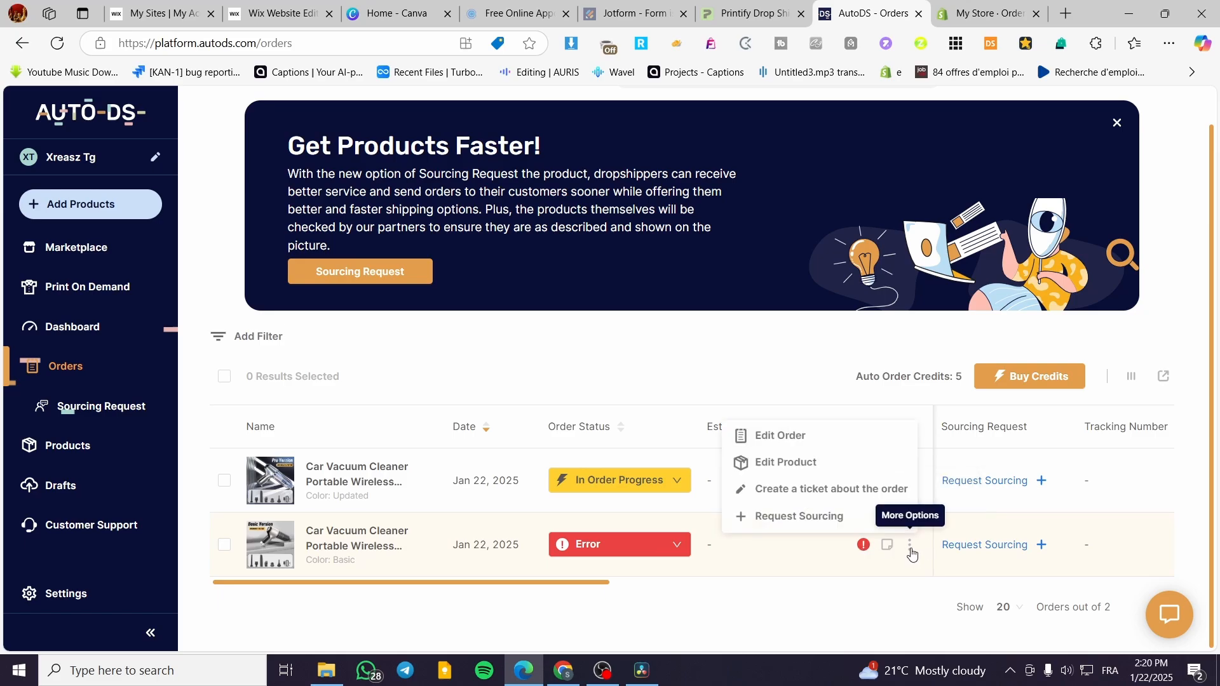
{"action": "left_click", "coordinate": [826, 438]}
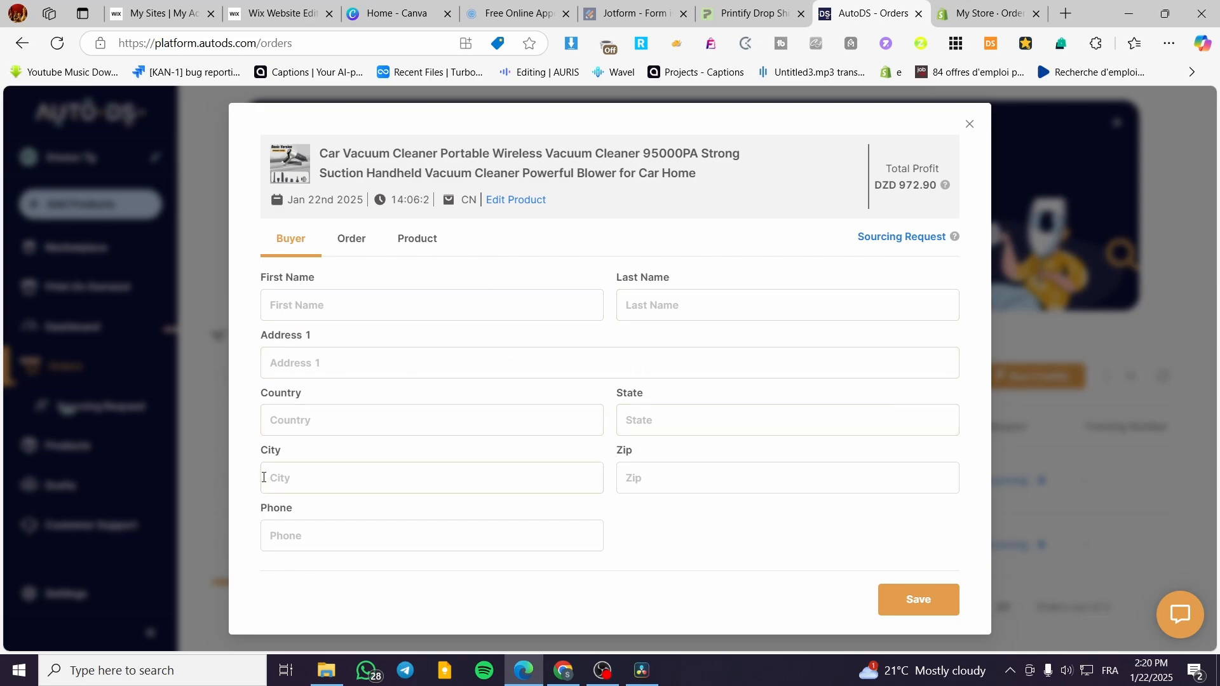
{"action": "left_click", "coordinate": [353, 240]}
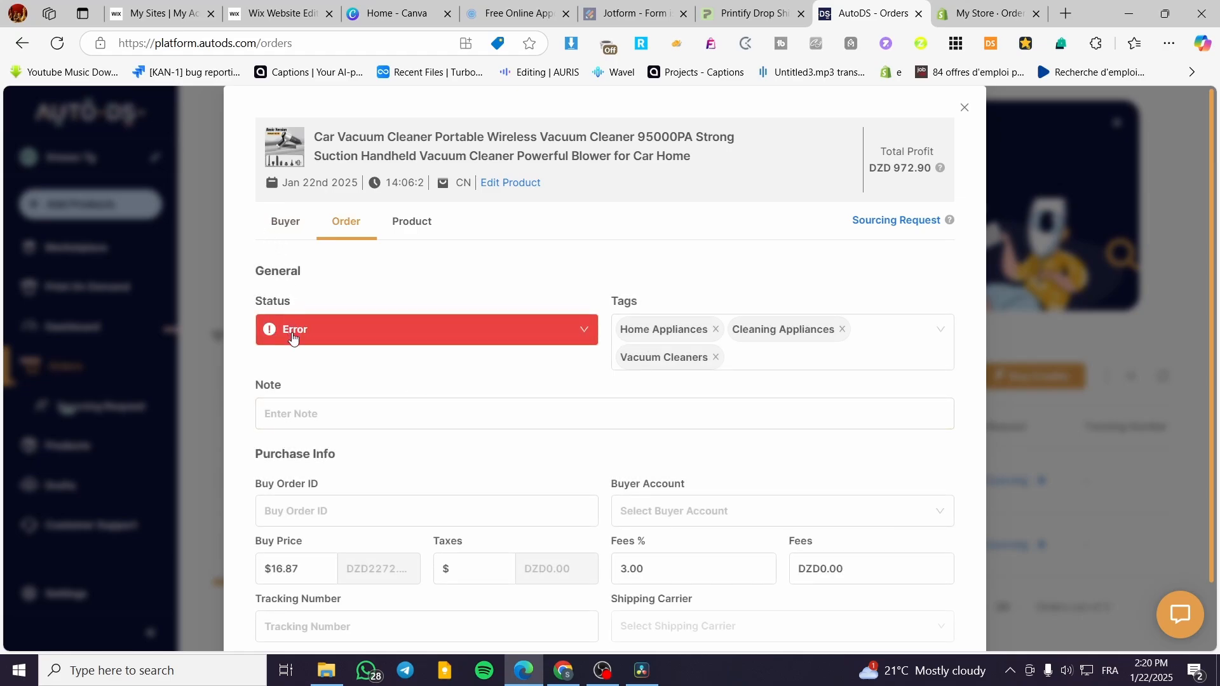
{"action": "left_click", "coordinate": [541, 331]}
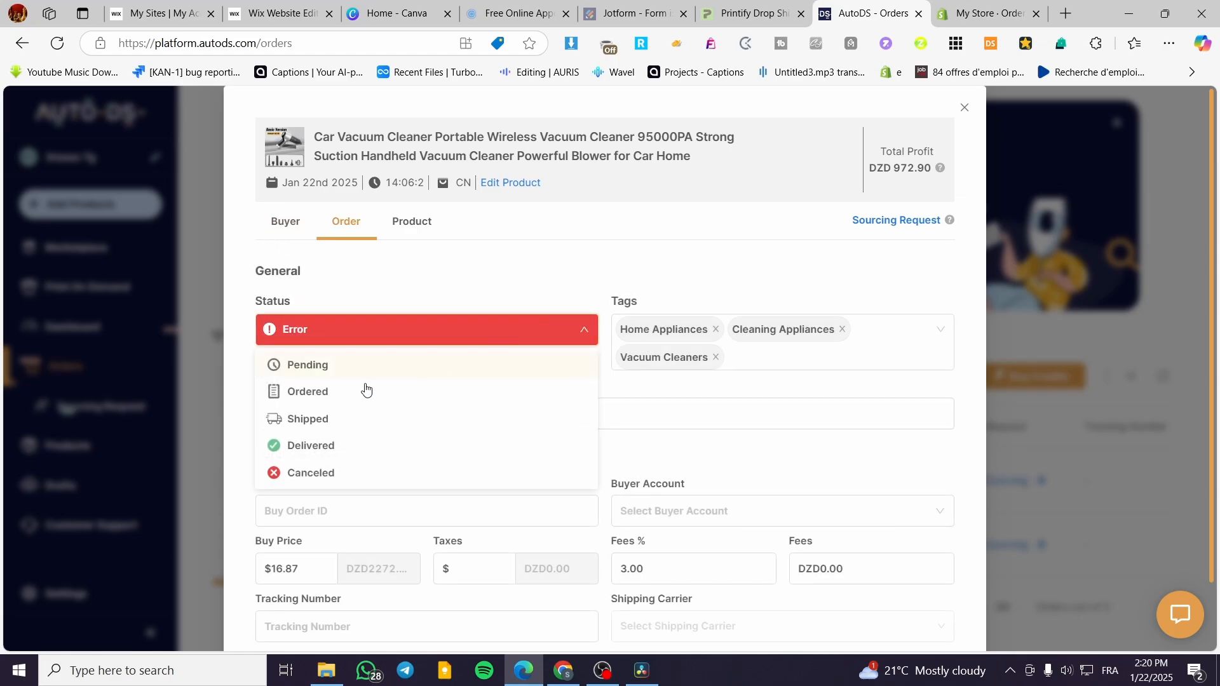
{"action": "left_click", "coordinate": [347, 366]}
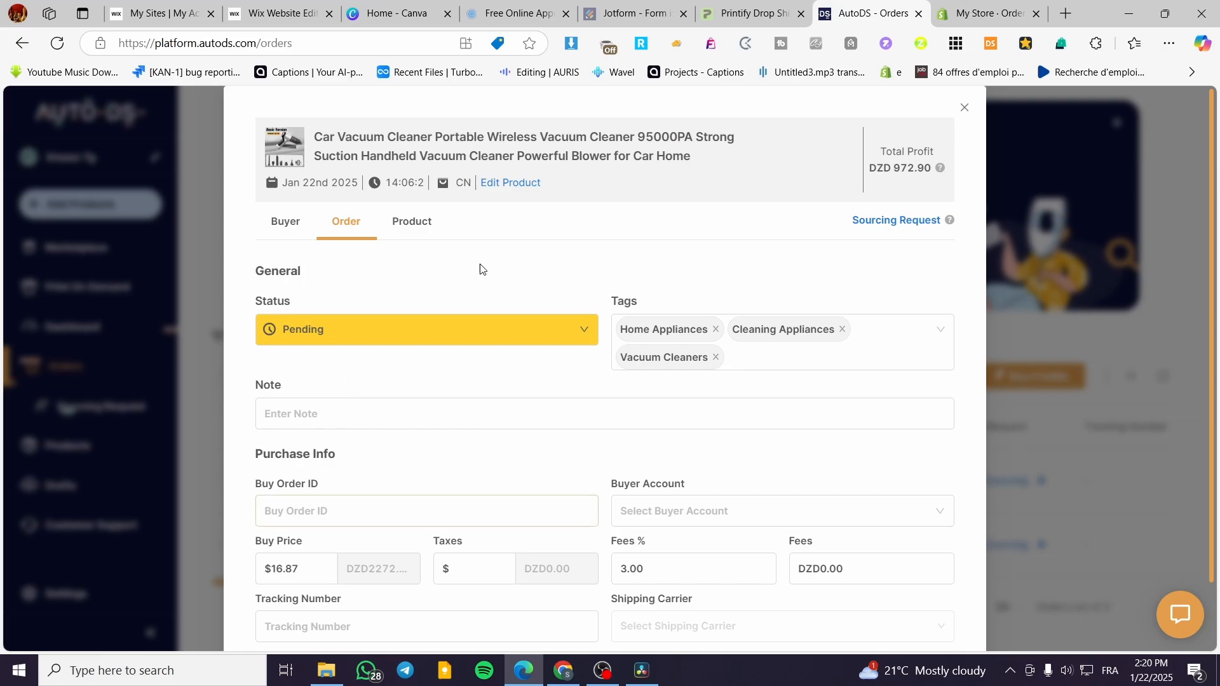
{"action": "left_click", "coordinate": [482, 325]}
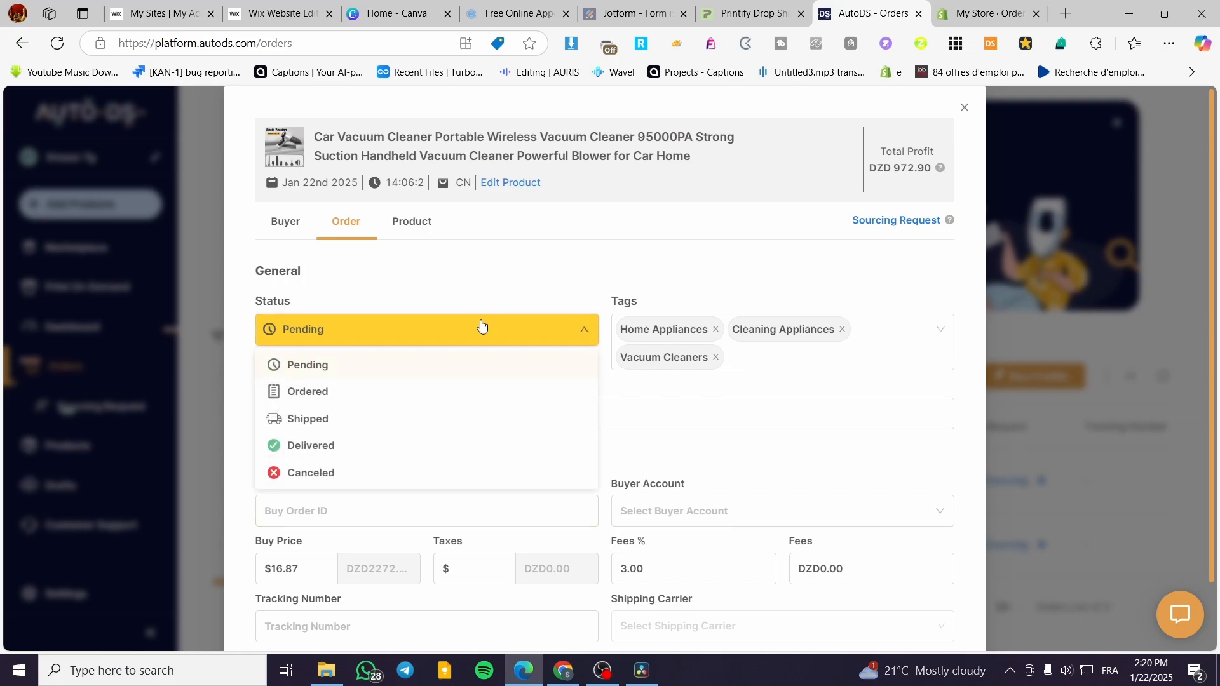
{"action": "left_click", "coordinate": [382, 393]}
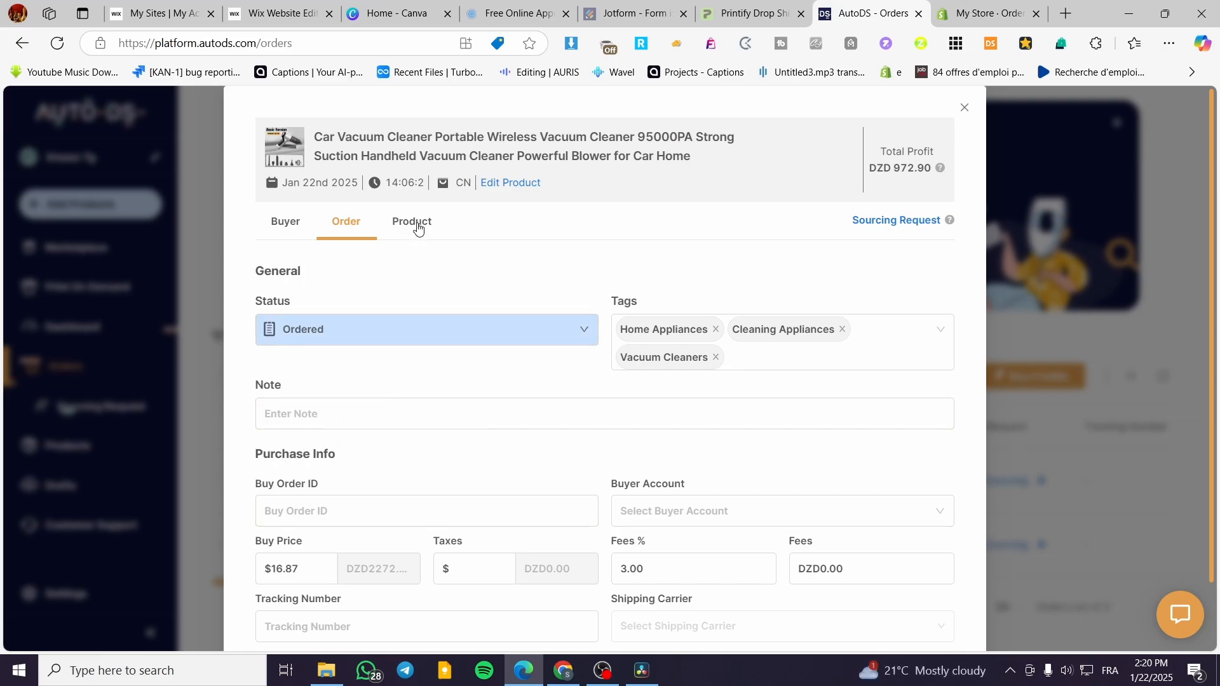
Enter the buy order ID in the purchase info and check the buy price, taxes and buyer account fields
{"action": "scroll", "coordinate": [419, 321], "scroll_direction": "down", "scroll_amount": 1}
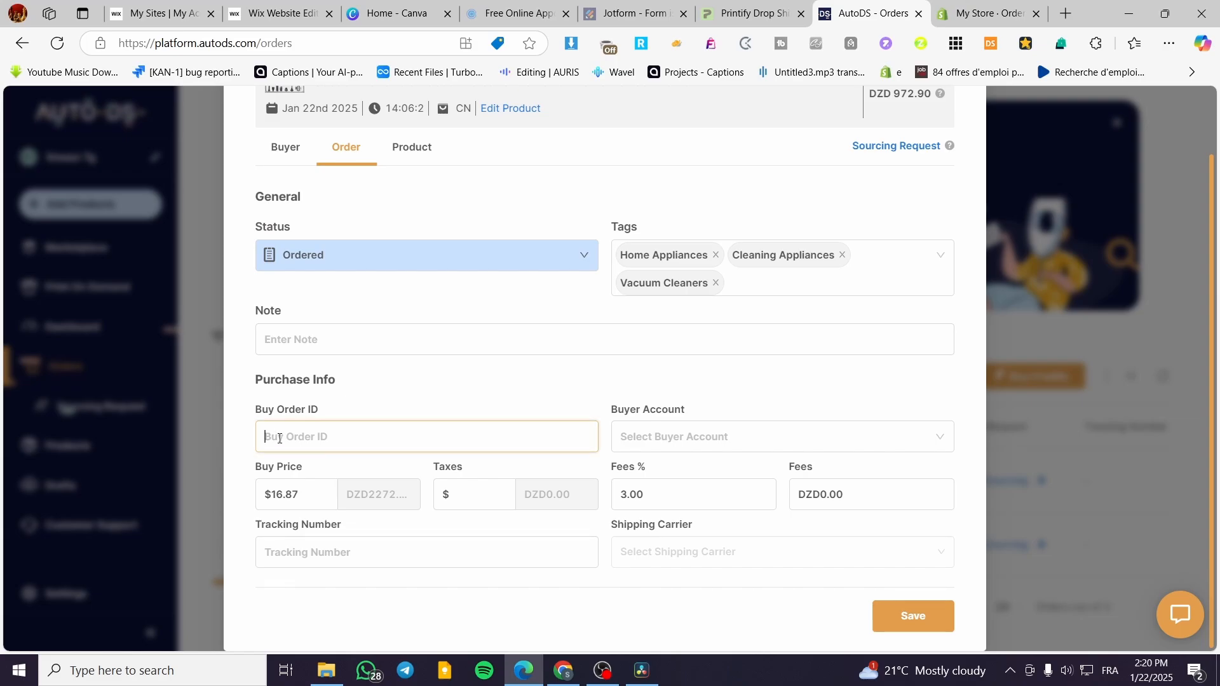
{"action": "type", "text": "1"}
{"action": "left_click", "coordinate": [291, 494]}
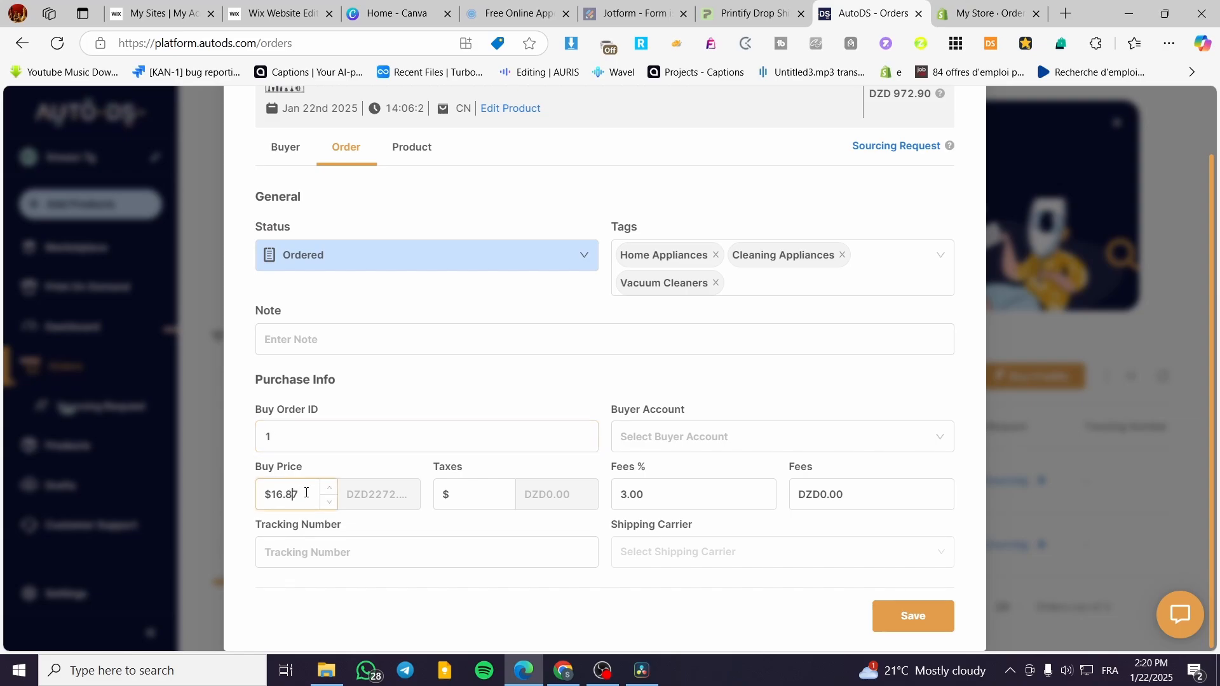
{"action": "left_click", "coordinate": [385, 375]}
{"action": "left_click", "coordinate": [499, 502]}
{"action": "left_click", "coordinate": [518, 385]}
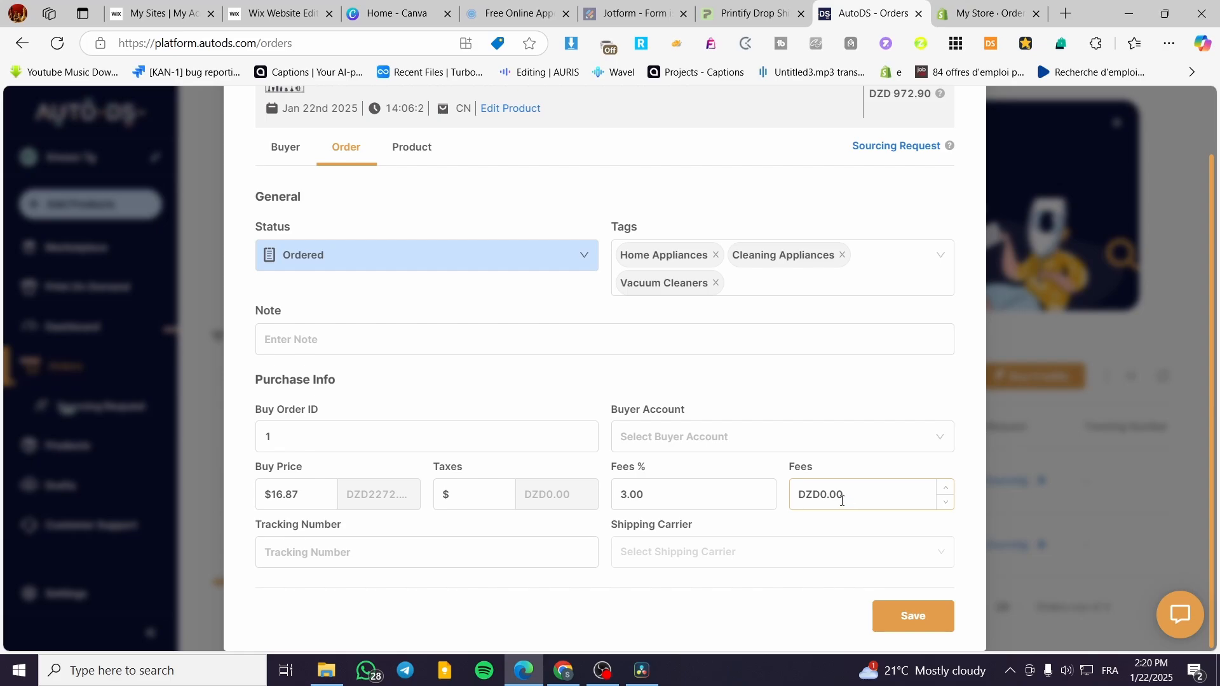
{"action": "left_click", "coordinate": [734, 440]}
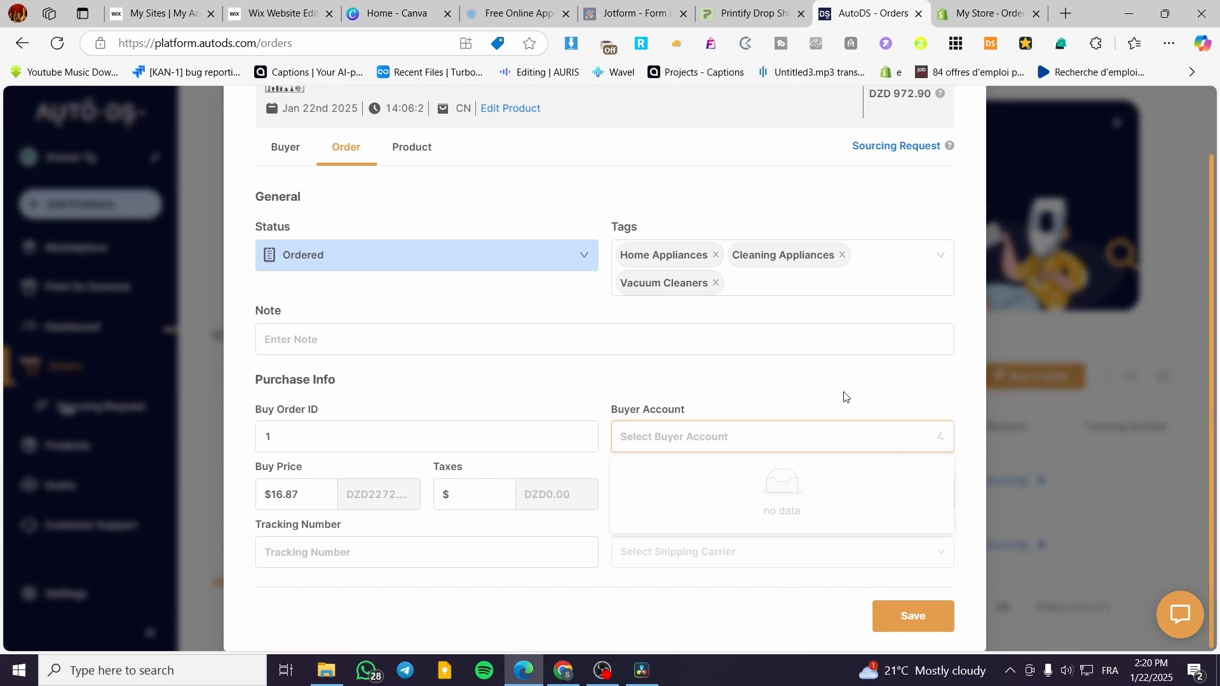
{"action": "left_click", "coordinate": [669, 430]}
Choose China Post as the shipping carrier and enter 123456789 as the tracking number
{"action": "left_click", "coordinate": [700, 553]}
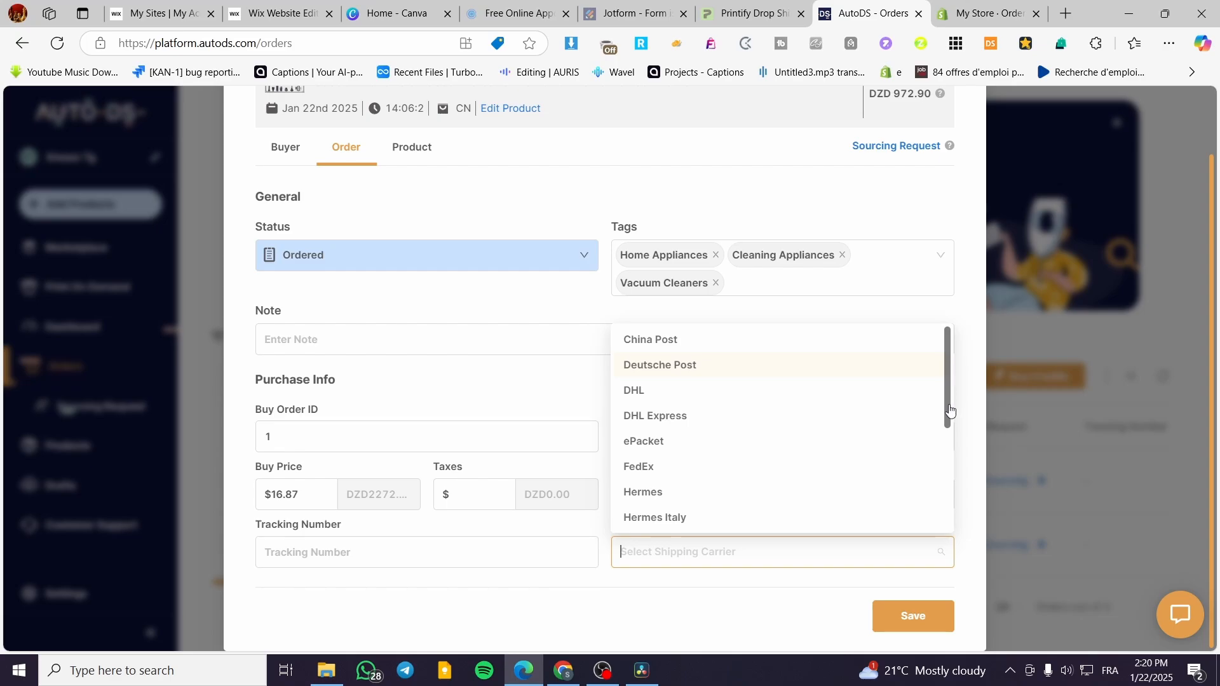
{"action": "left_click_drag", "start_coordinate": [951, 410], "coordinate": [950, 502]}
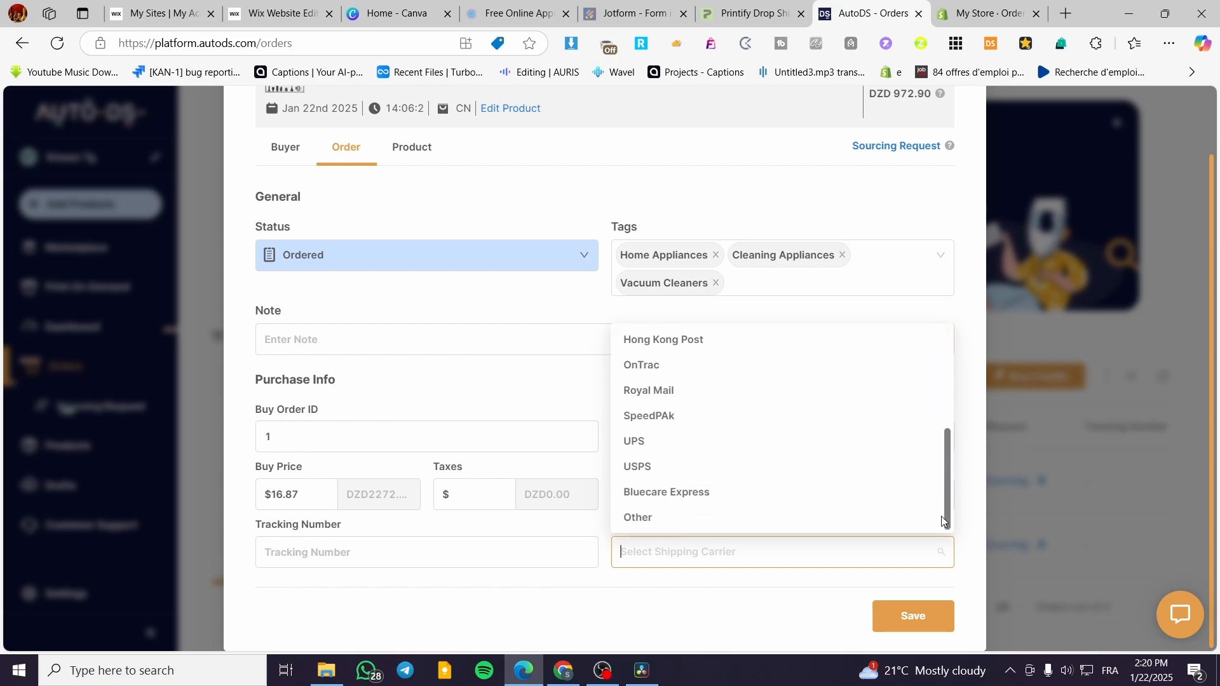
{"action": "scroll", "coordinate": [940, 429], "scroll_direction": "up", "scroll_amount": 5}
{"action": "left_click", "coordinate": [737, 346]}
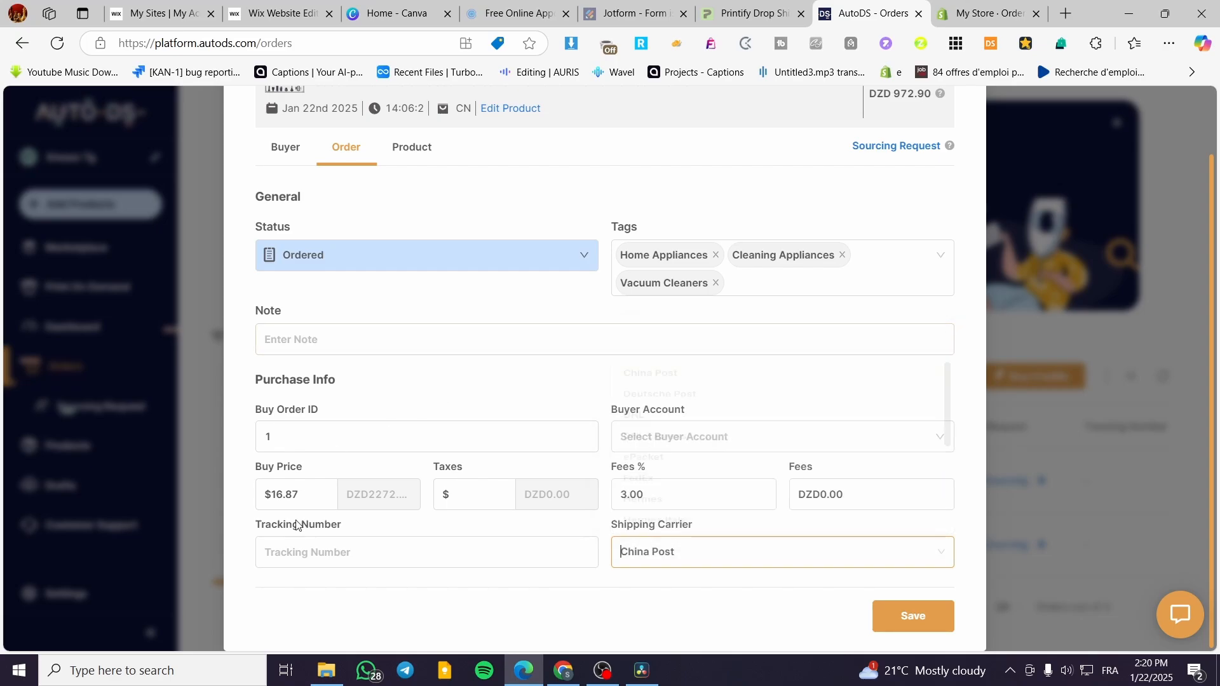
{"action": "left_click", "coordinate": [325, 550]}
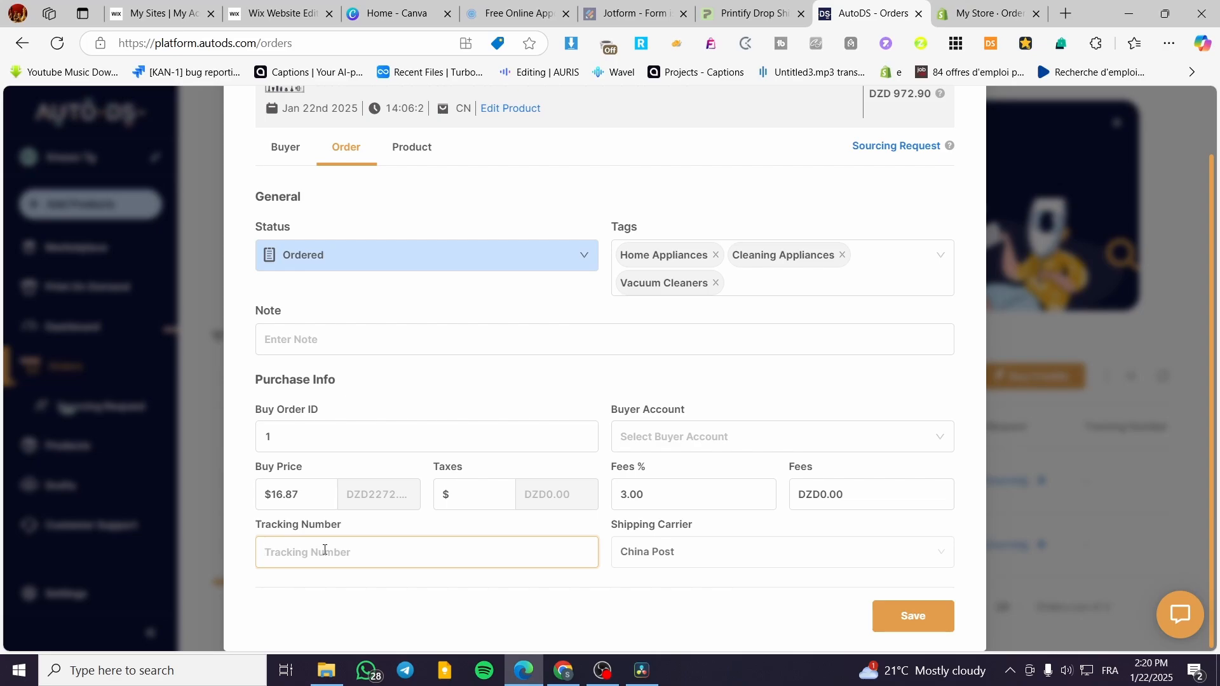
{"action": "type", "text": "123456789"}
Examine the Basic variant order's product details, including the available supplier and warehouse options
{"action": "scroll", "coordinate": [372, 334], "scroll_direction": "up", "scroll_amount": 2}
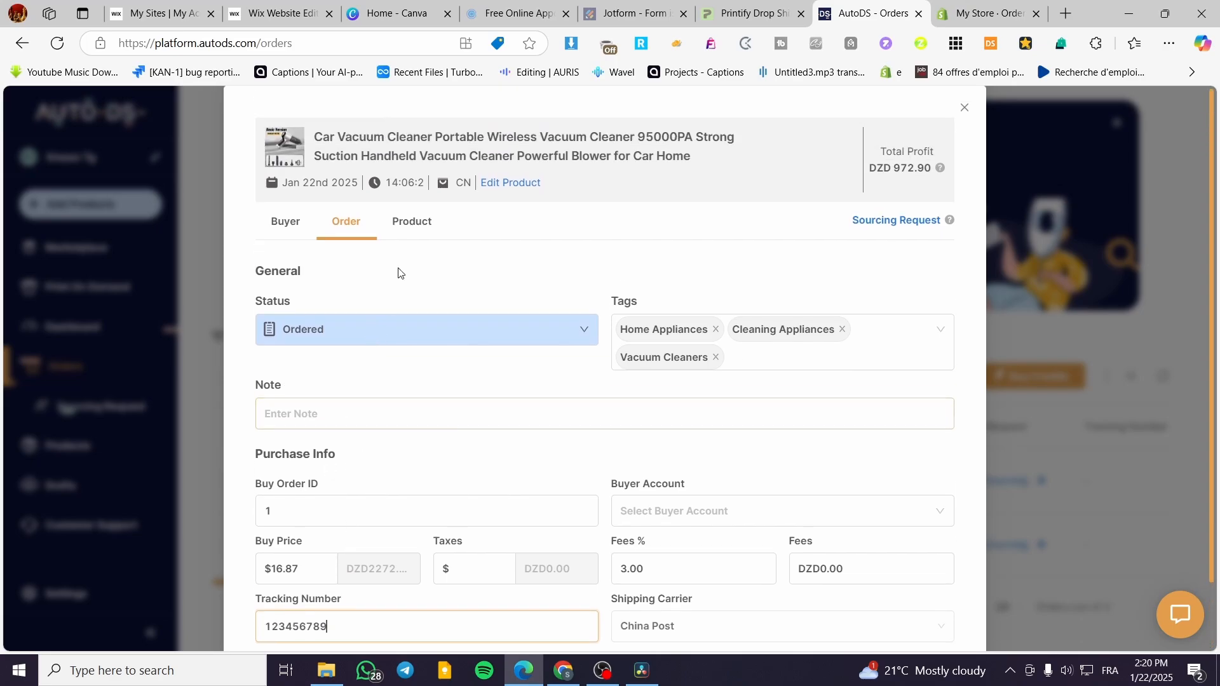
{"action": "left_click", "coordinate": [418, 223]}
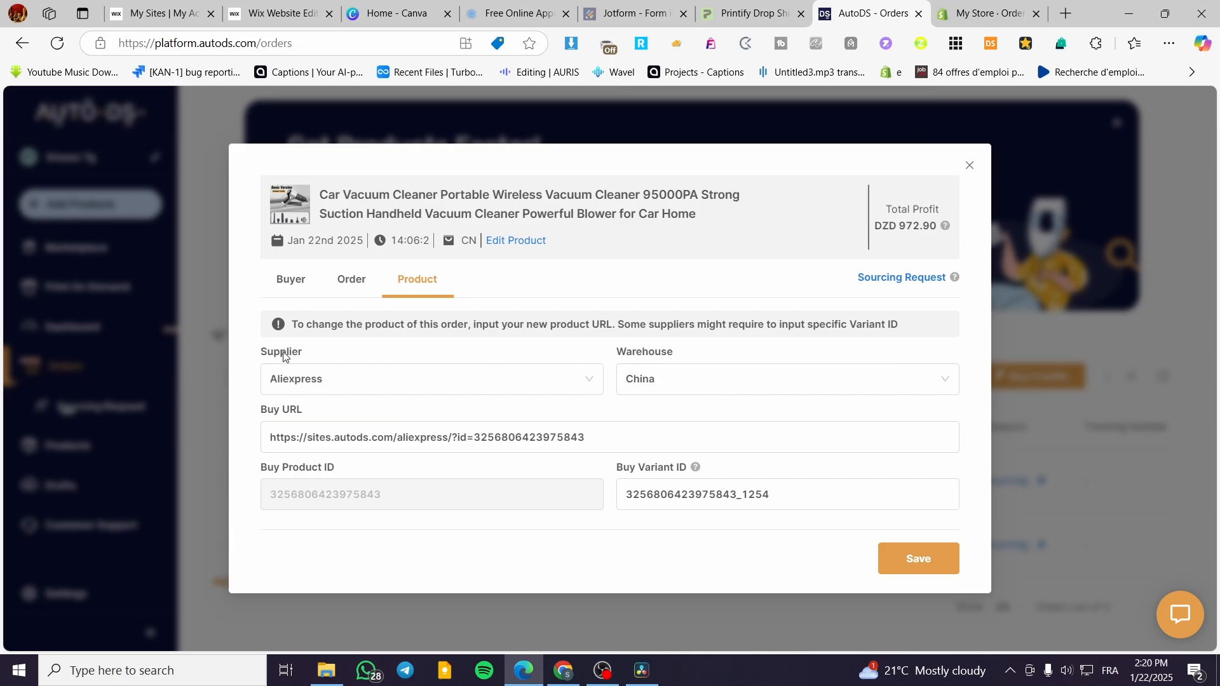
{"action": "left_click", "coordinate": [569, 381]}
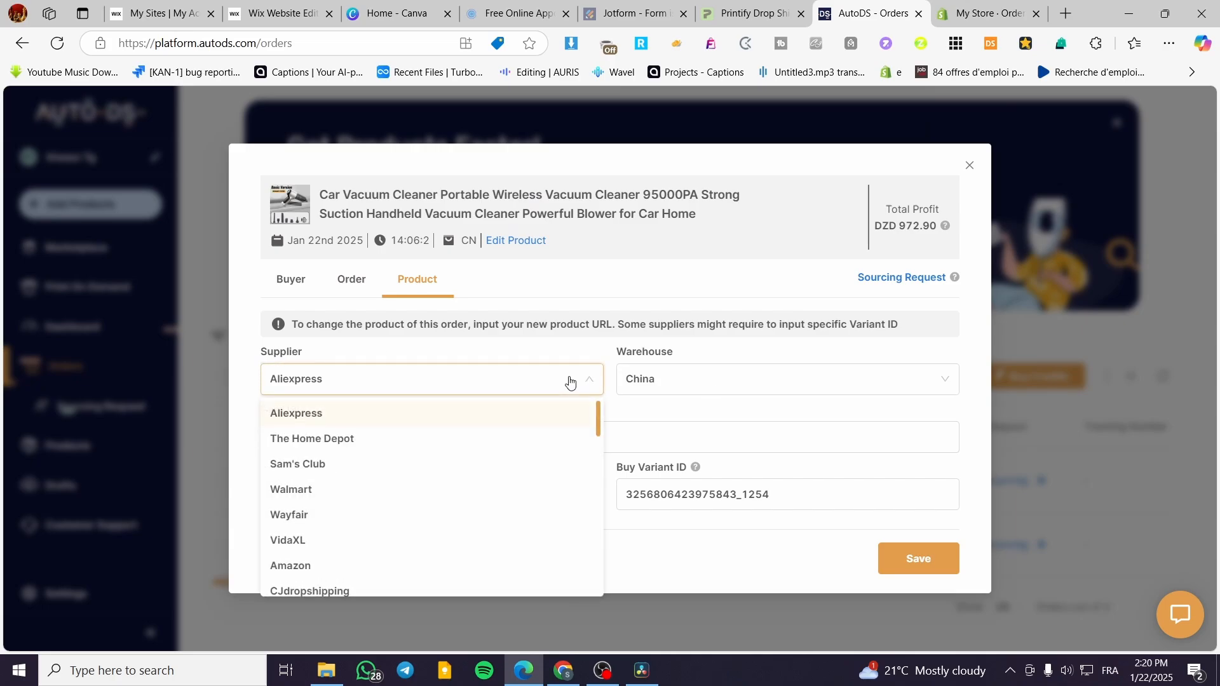
{"action": "scroll", "coordinate": [553, 451], "scroll_direction": "down", "scroll_amount": 10}
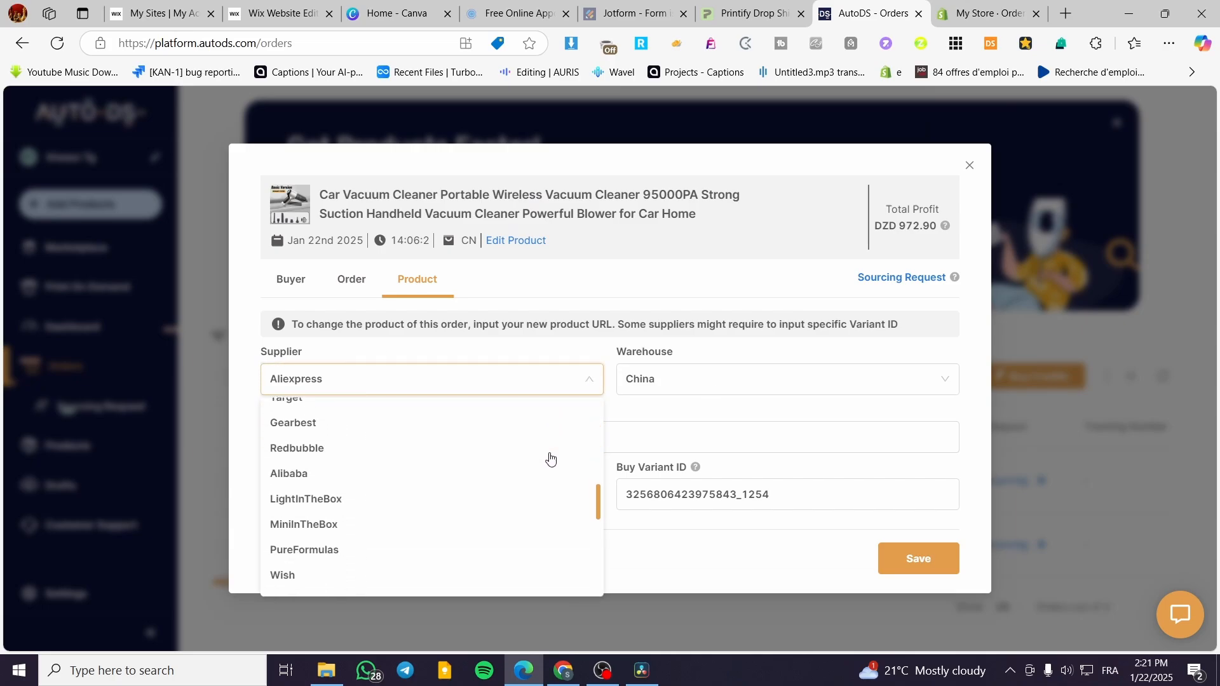
{"action": "scroll", "coordinate": [445, 518], "scroll_direction": "down", "scroll_amount": 1}
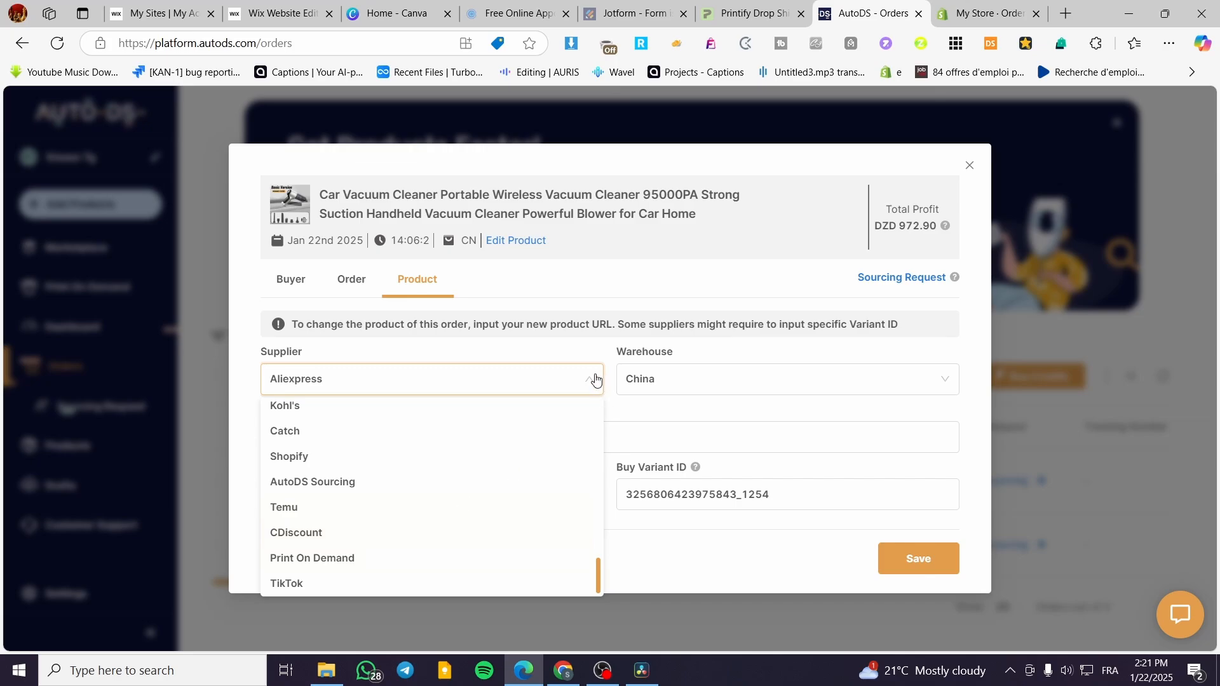
{"action": "left_click", "coordinate": [595, 380]}
{"action": "left_click", "coordinate": [775, 380]}
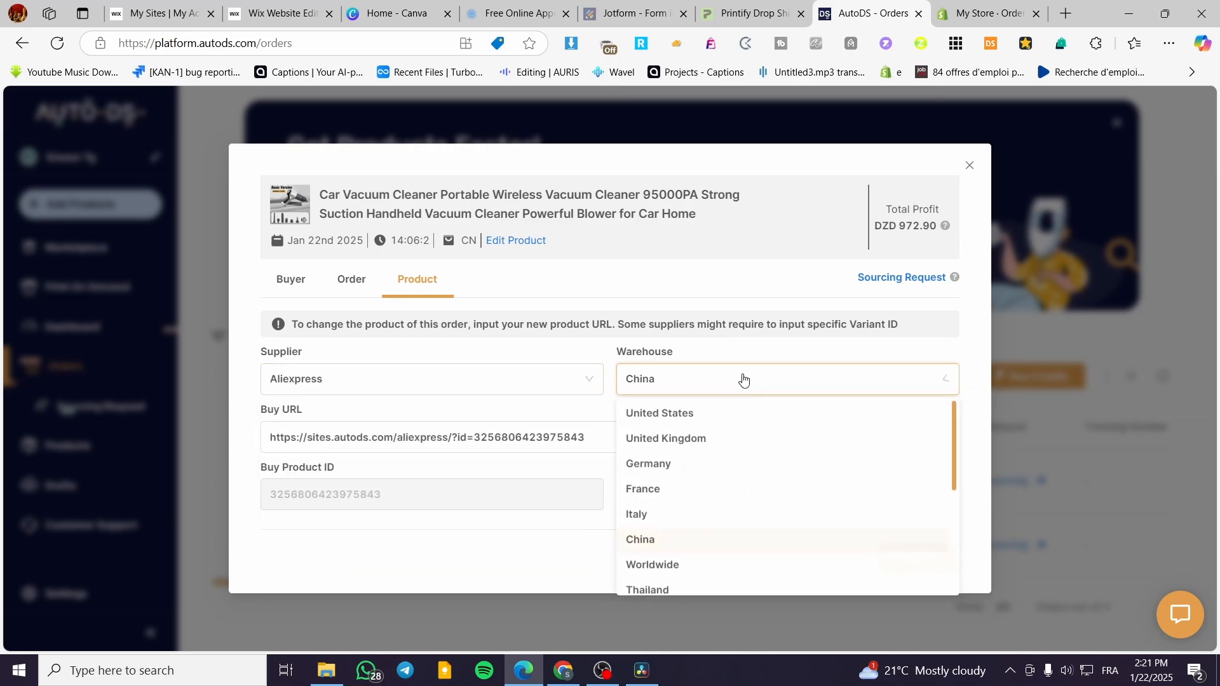
{"action": "left_click", "coordinate": [741, 379]}
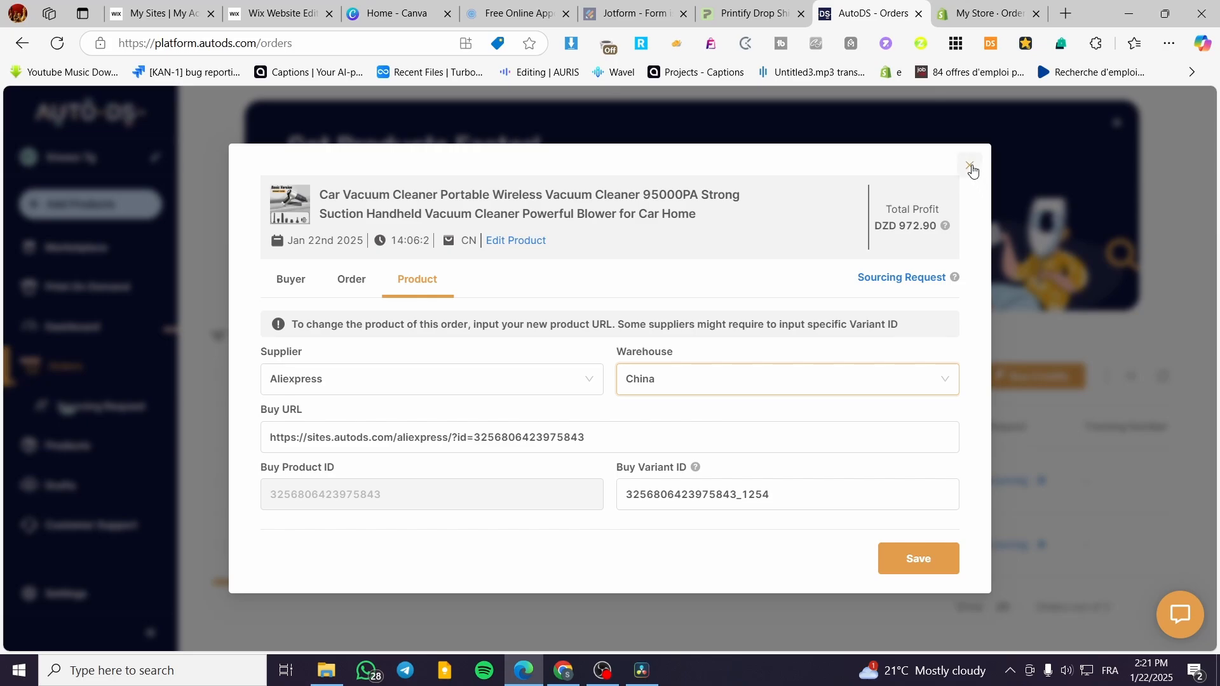
View the ordered product's variants and the Basic 4Filter Bag pricing settings, and close the product and order without saving
{"action": "left_click", "coordinate": [518, 246]}
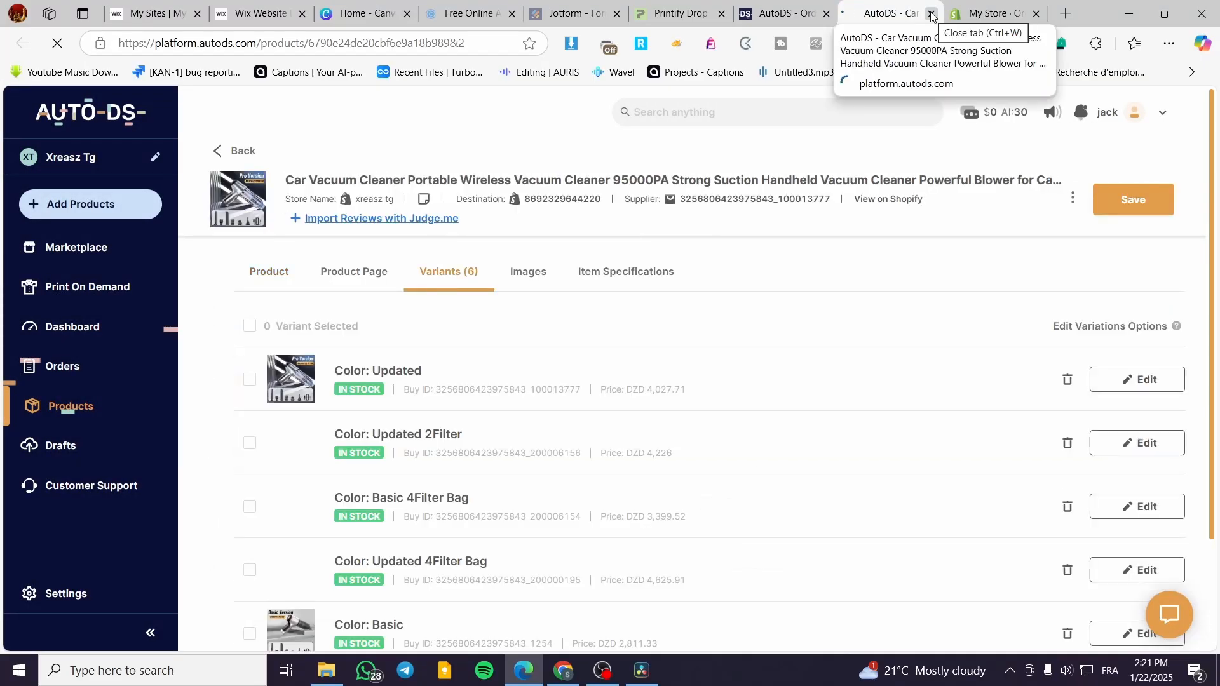
{"action": "scroll", "coordinate": [1084, 382], "scroll_direction": "down", "scroll_amount": 2}
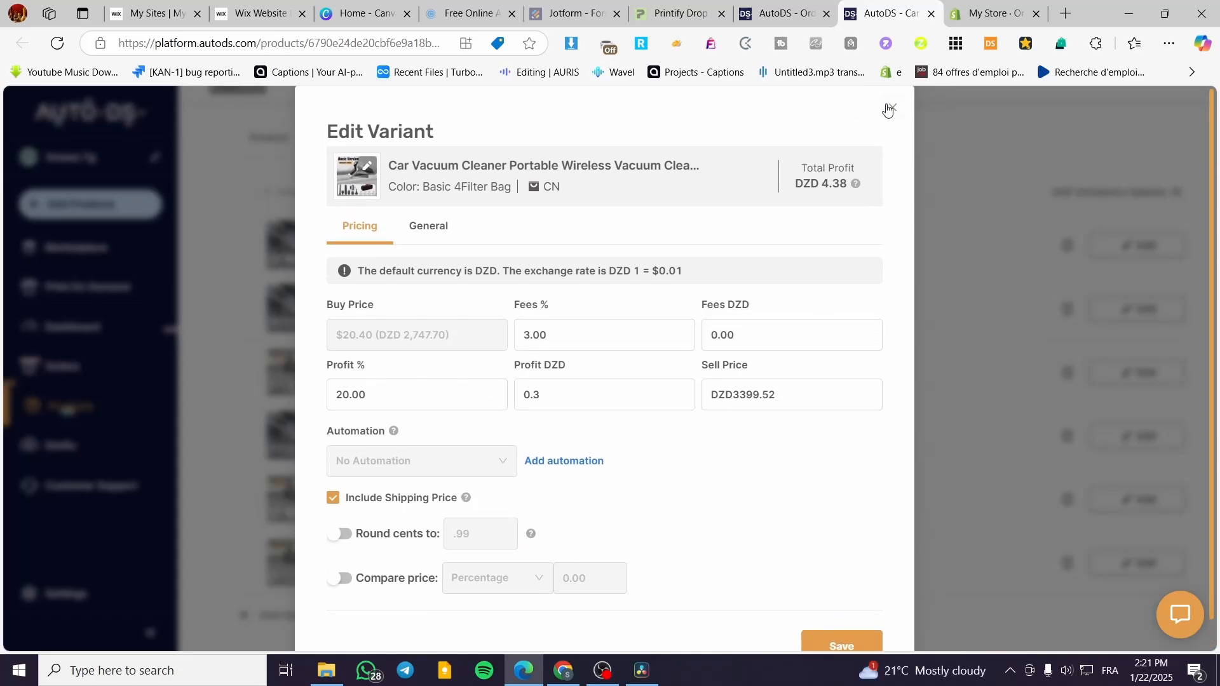
{"action": "left_click", "coordinate": [890, 108]}
{"action": "left_click", "coordinate": [932, 14]}
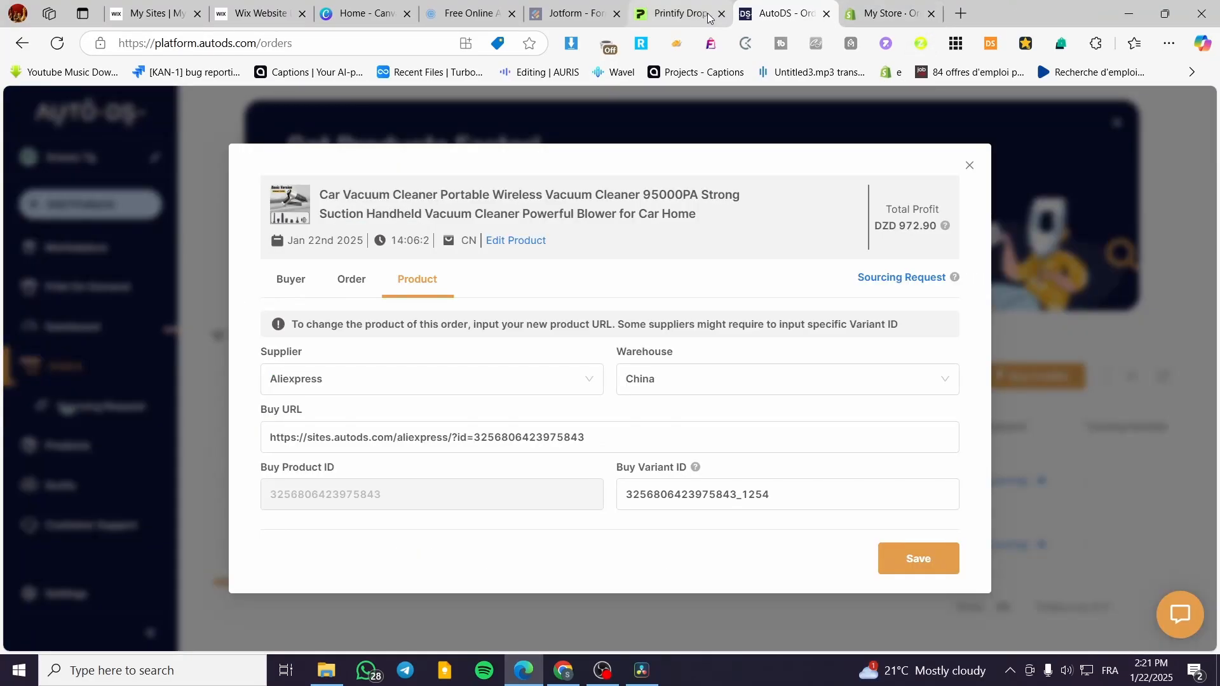
{"action": "left_click", "coordinate": [970, 166]}
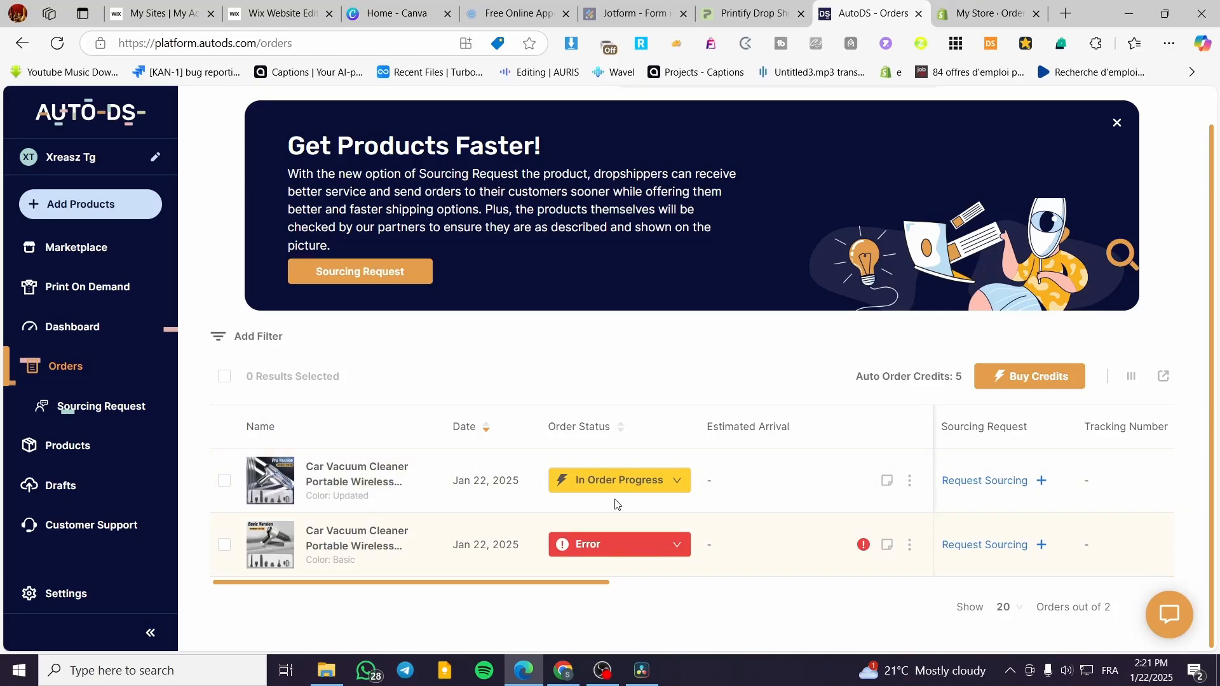
Check order #1002 in Shopify and return to AutoDS to review the status of the orders
{"action": "left_click", "coordinate": [985, 13]}
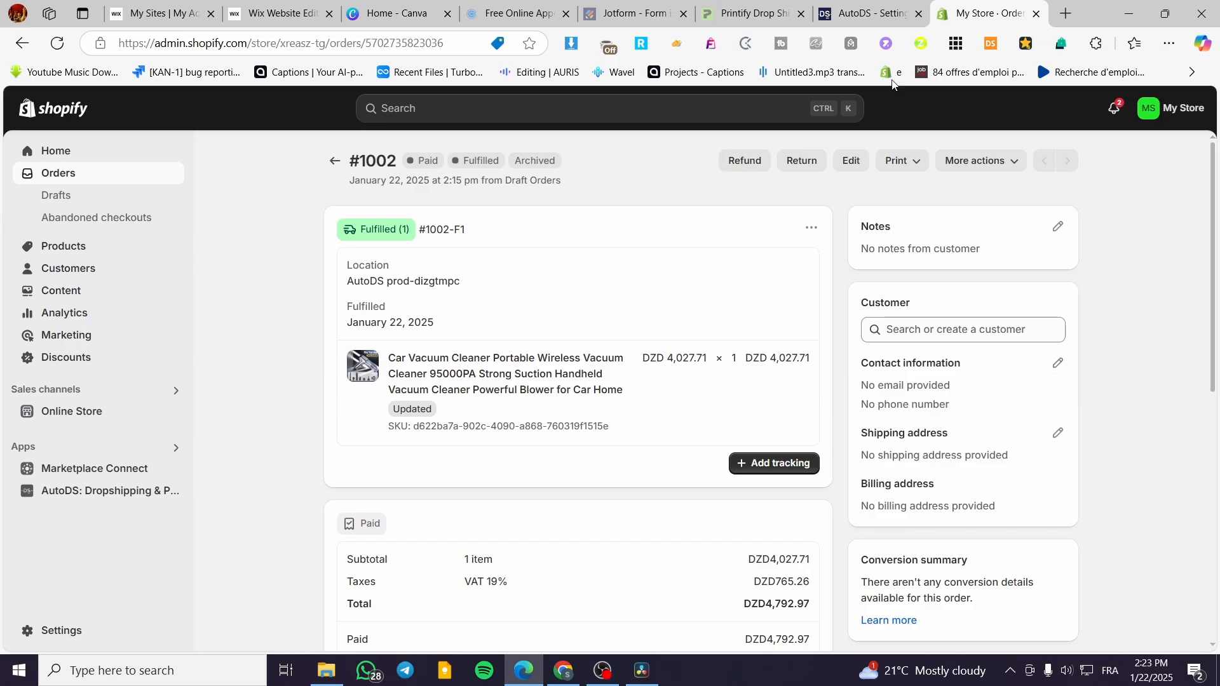
{"action": "left_click", "coordinate": [865, 13]}
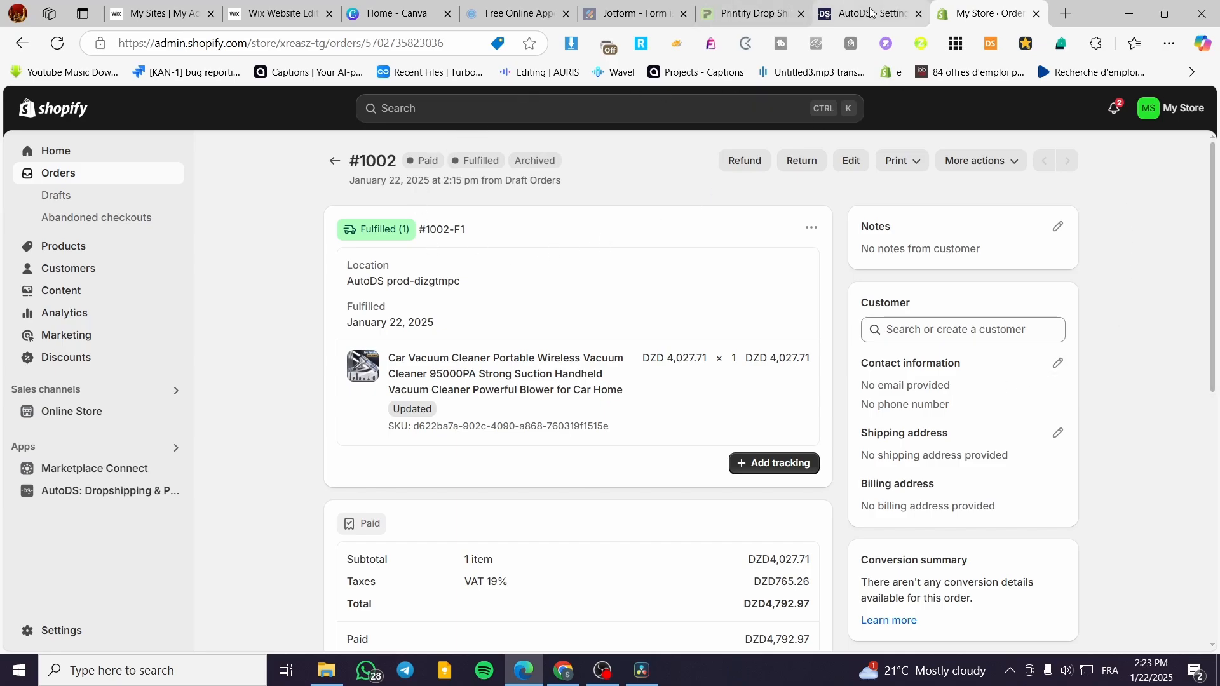
{"action": "left_click", "coordinate": [70, 370]}
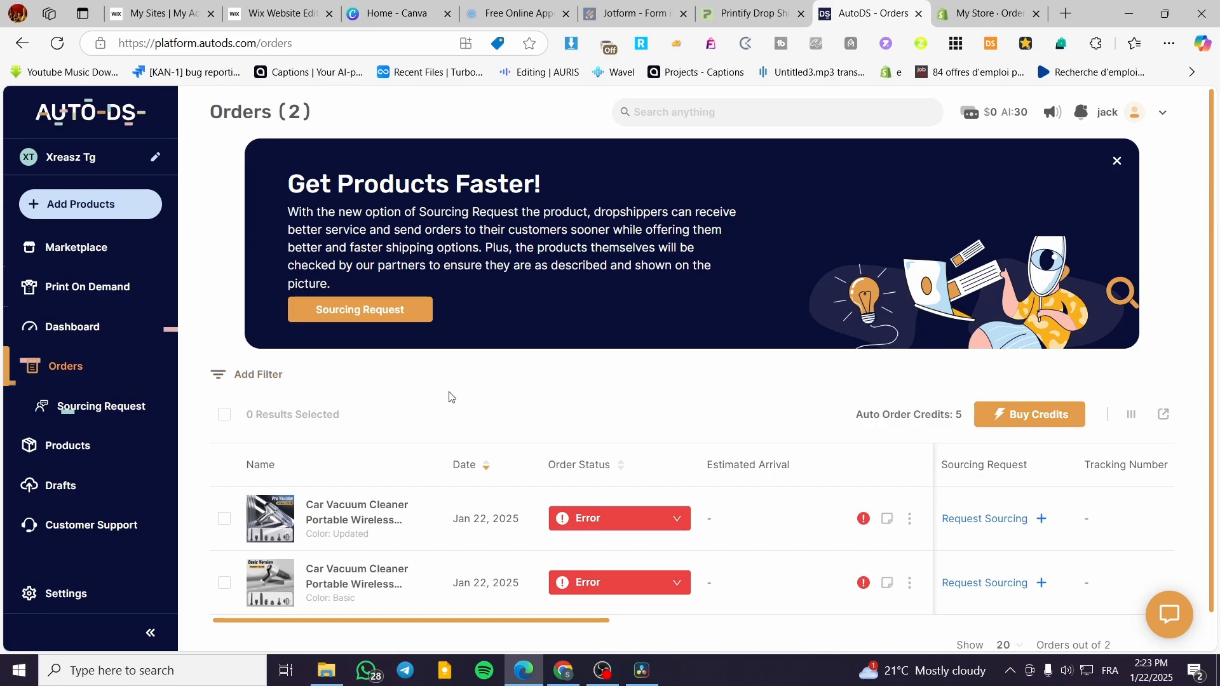
{"action": "scroll", "coordinate": [450, 397], "scroll_direction": "down", "scroll_amount": 1}
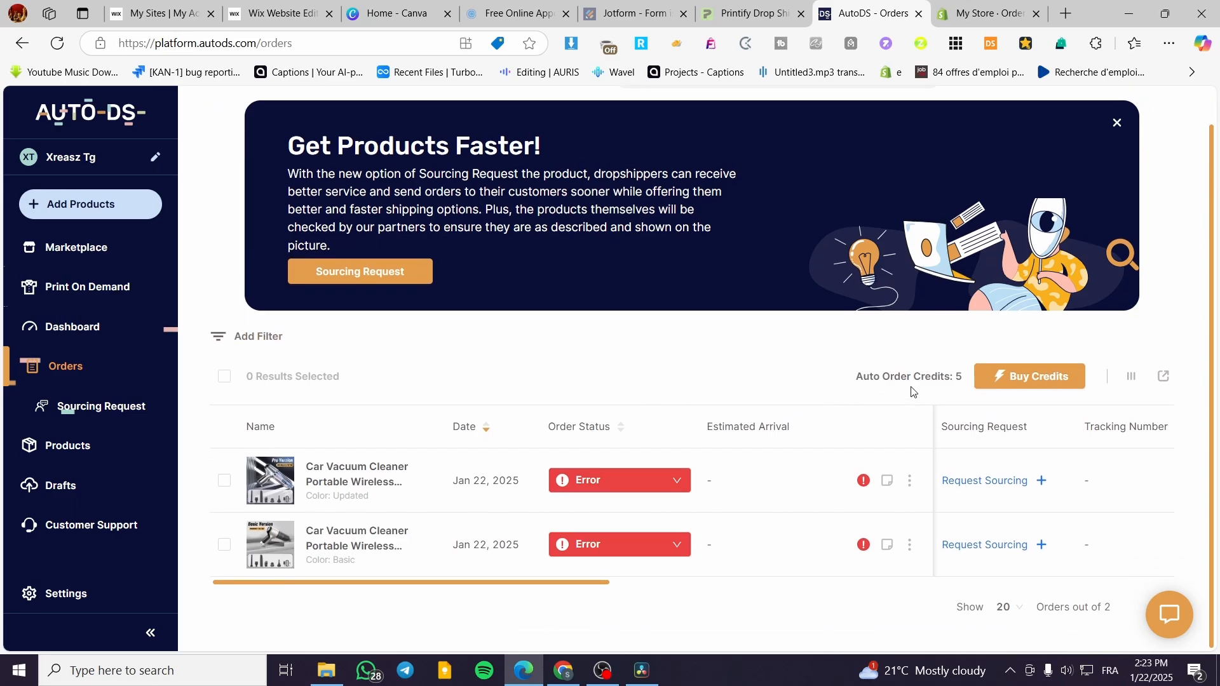
{"action": "scroll", "coordinate": [124, 338], "scroll_direction": "up", "scroll_amount": 1}
Start adding a Wix store in AutoDS to view the subscription packages, and dismiss the package offer
{"action": "left_click", "coordinate": [84, 157]}
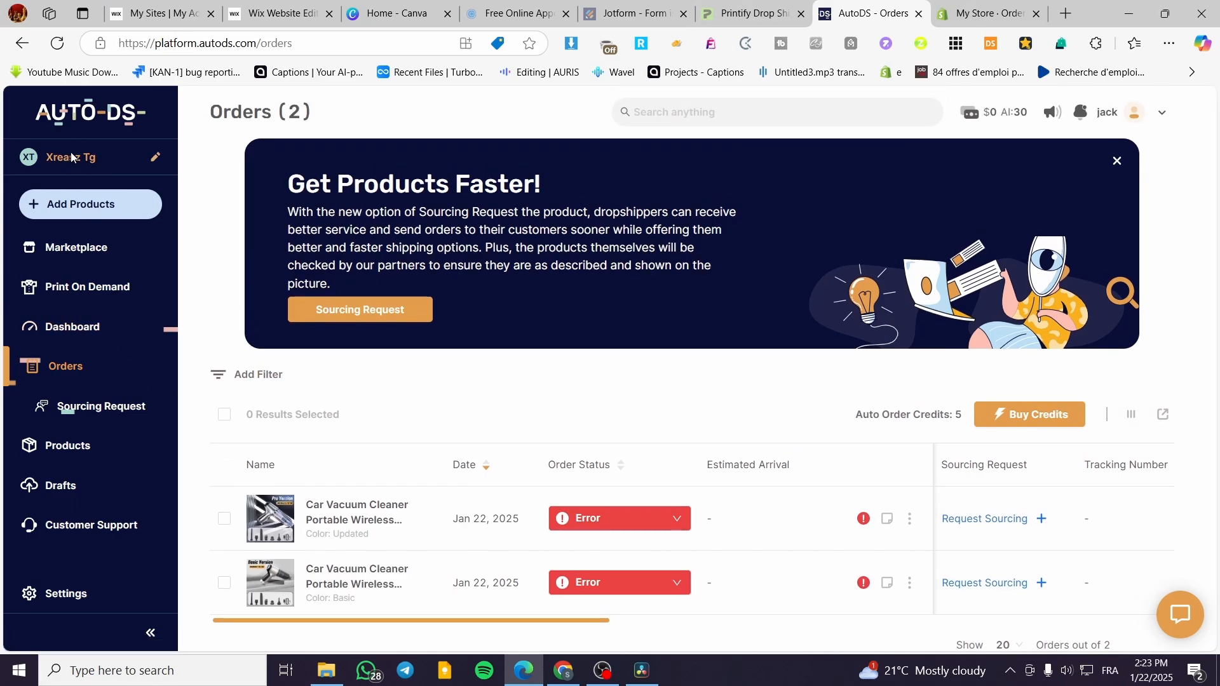
{"action": "left_click", "coordinate": [488, 567]}
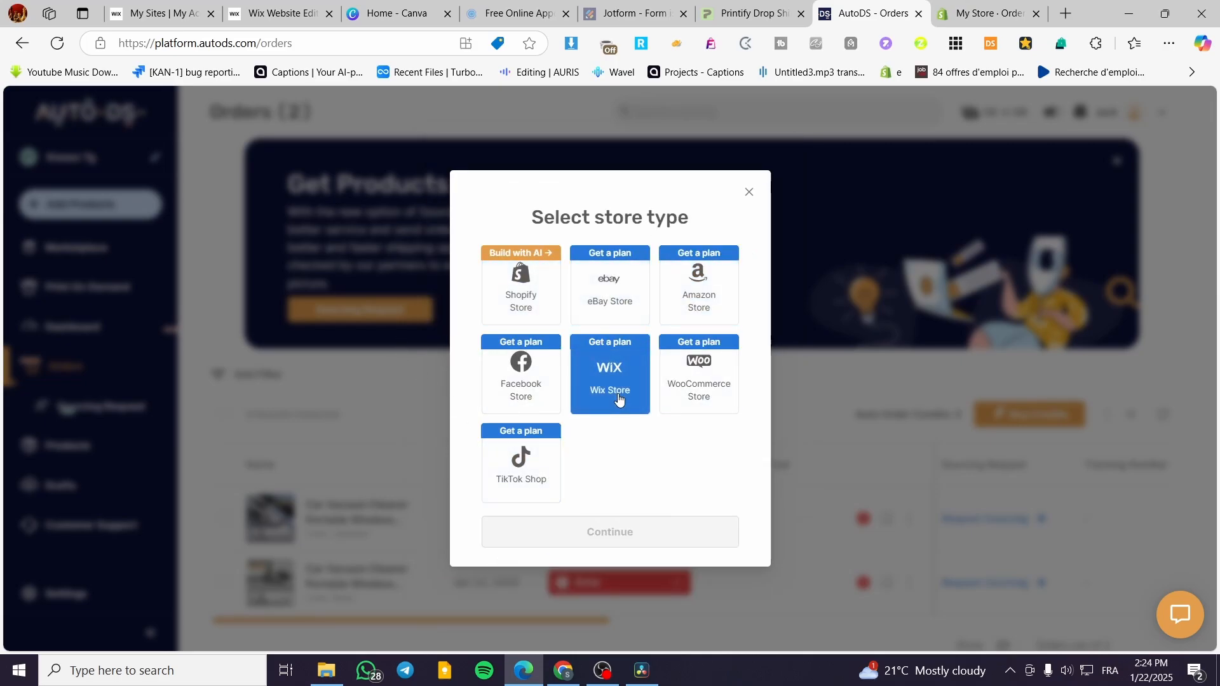
{"action": "left_click", "coordinate": [608, 412]}
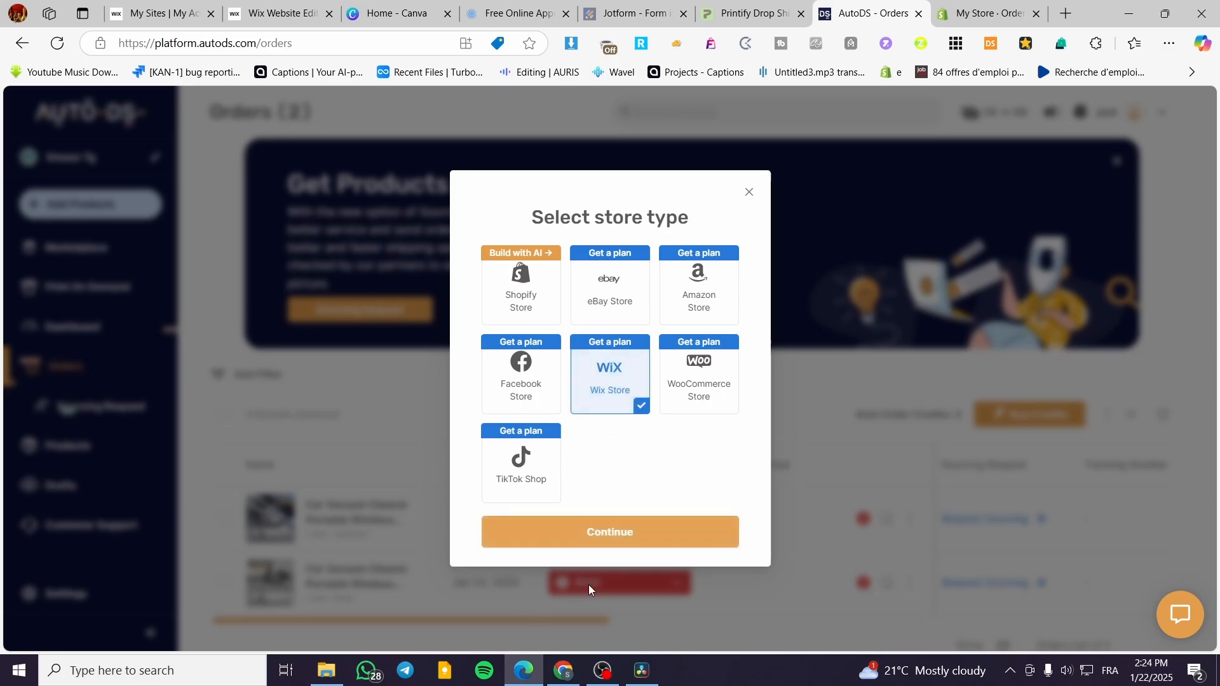
{"action": "left_click", "coordinate": [640, 534]}
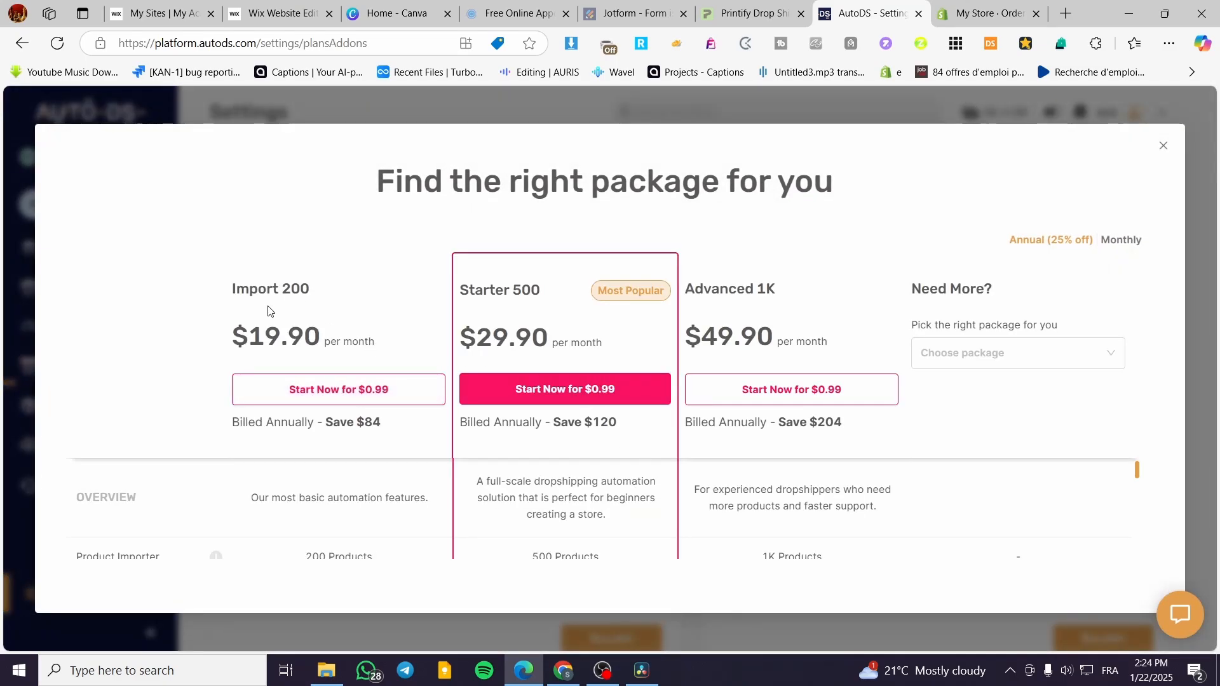
{"action": "key", "text": "Escape"}
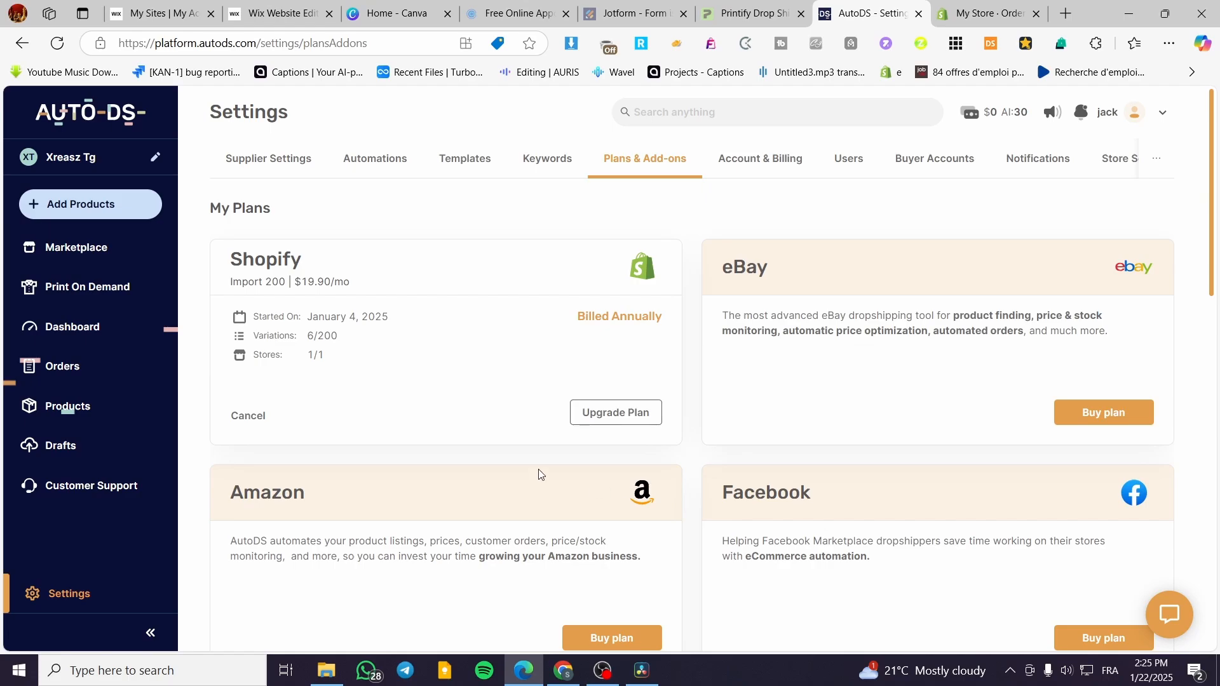
Switch to the Wix editor, search the App Market for "autods" and open the AutoDS Automatic Dropshipping app page
{"action": "left_click", "coordinate": [233, 5]}
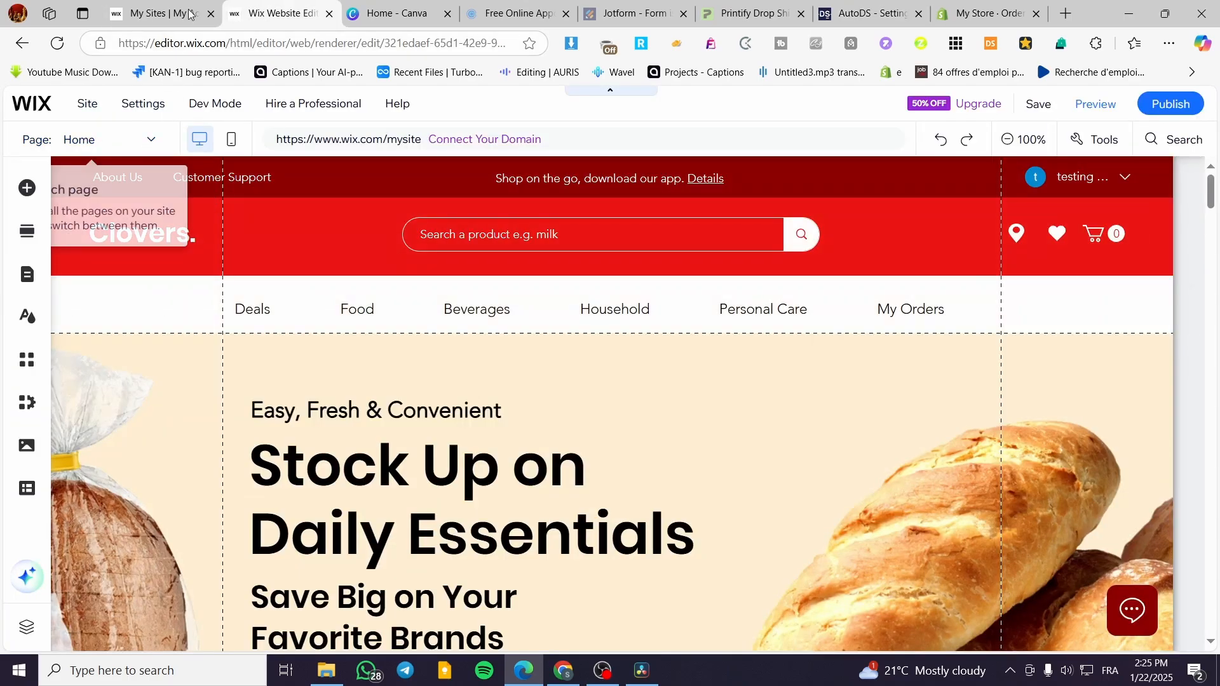
{"action": "left_click", "coordinate": [886, 2]}
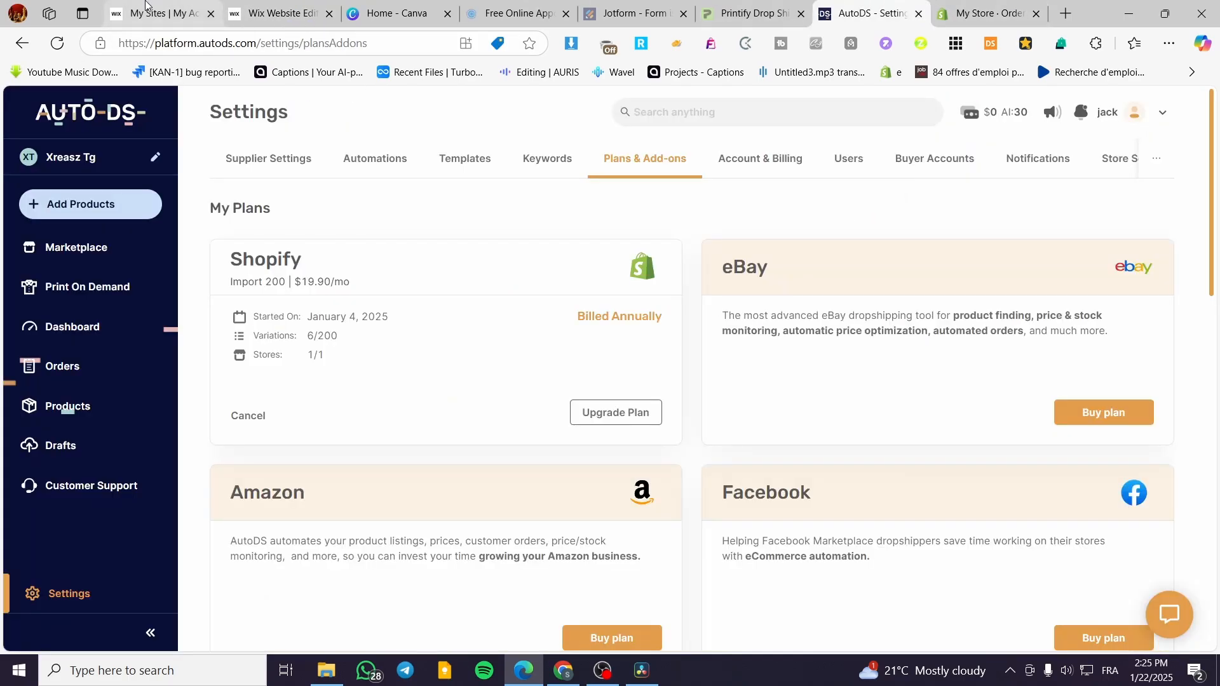
{"action": "left_click", "coordinate": [252, 4]}
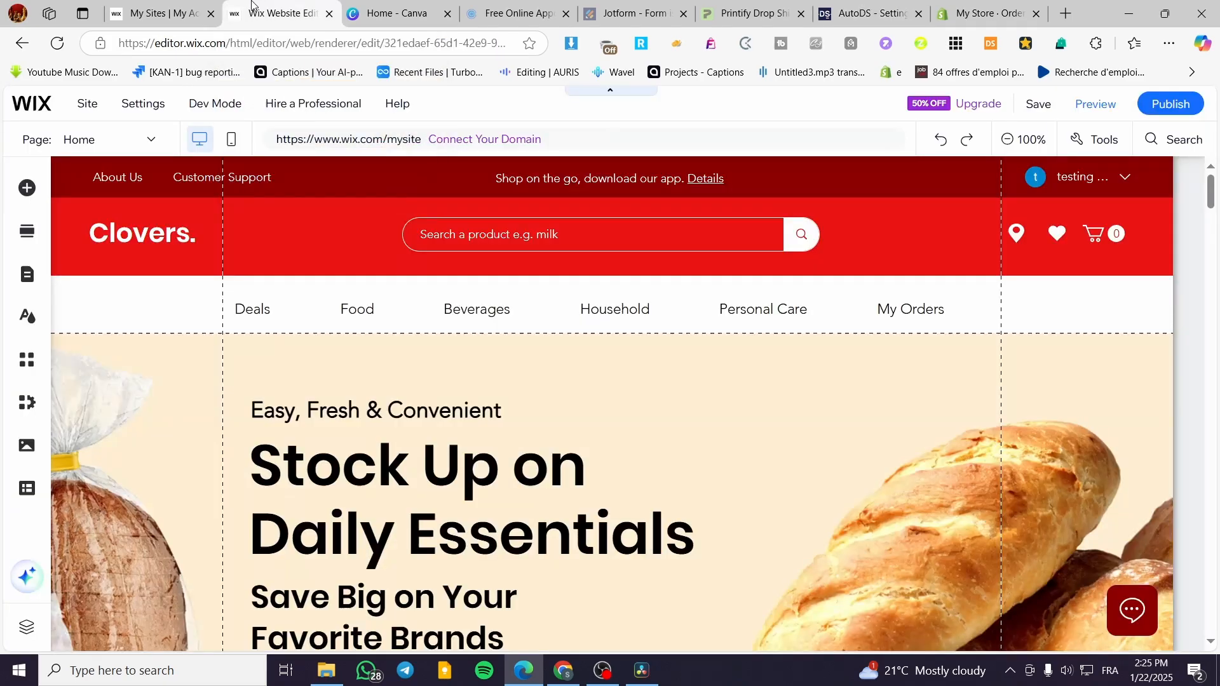
{"action": "left_click", "coordinate": [29, 364]}
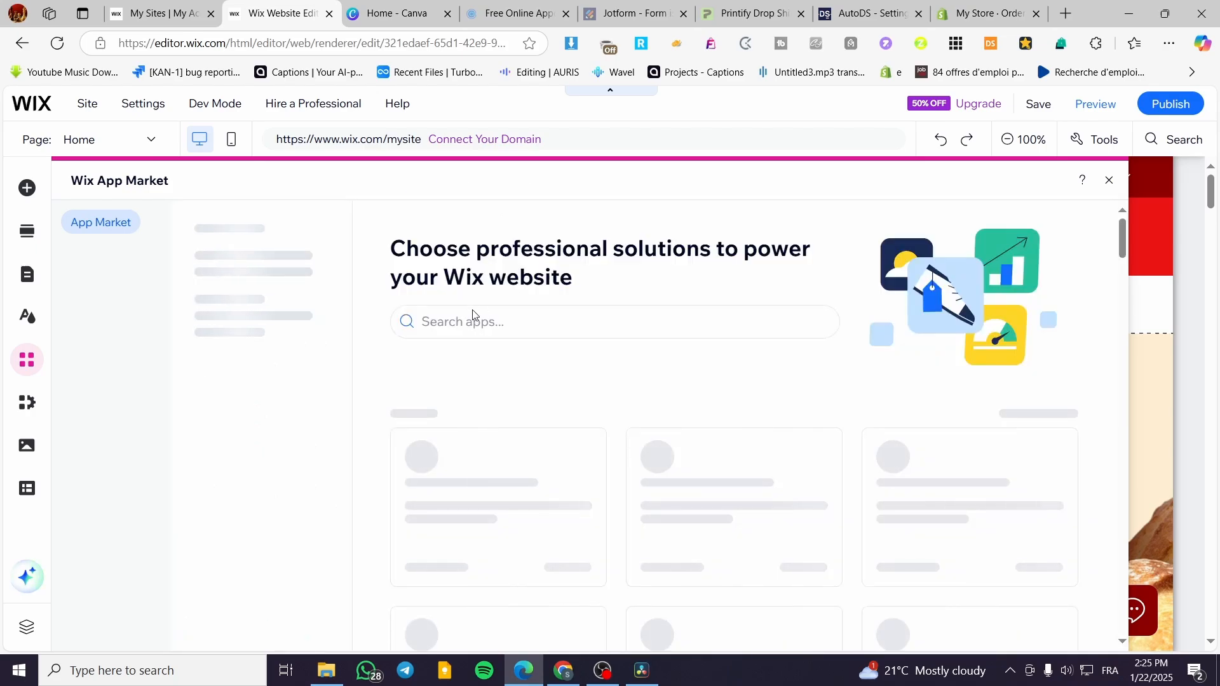
{"action": "left_click", "coordinate": [467, 322]}
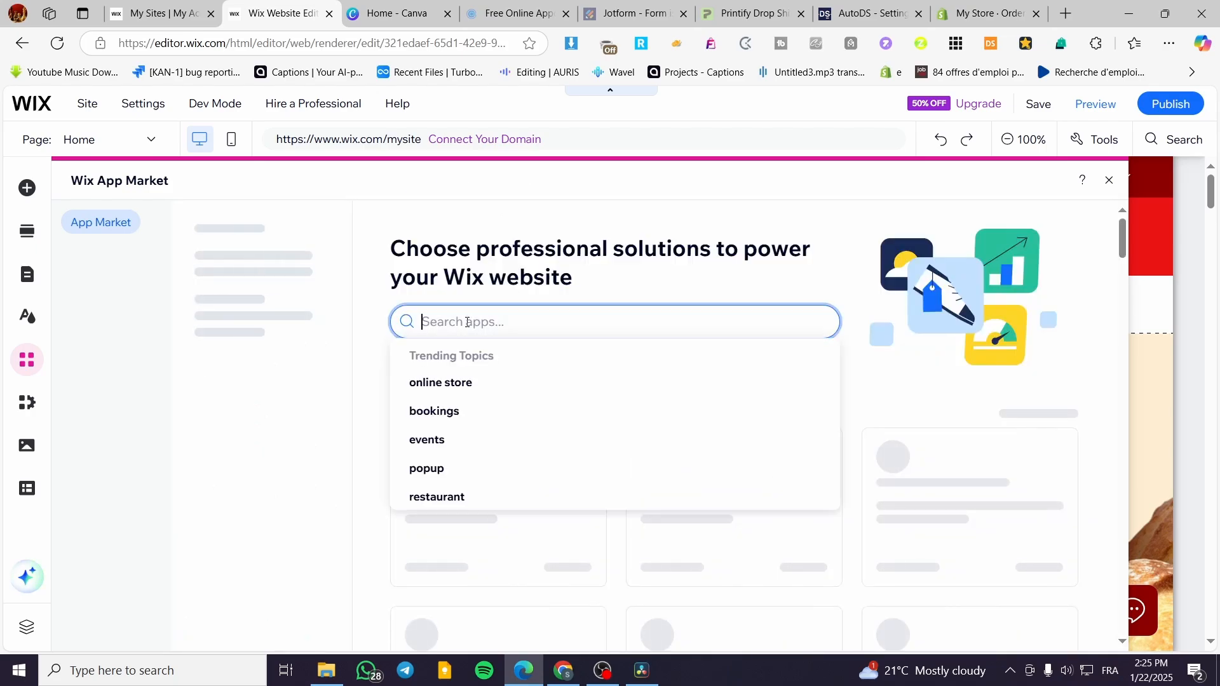
{"action": "type", "text": "autods"}
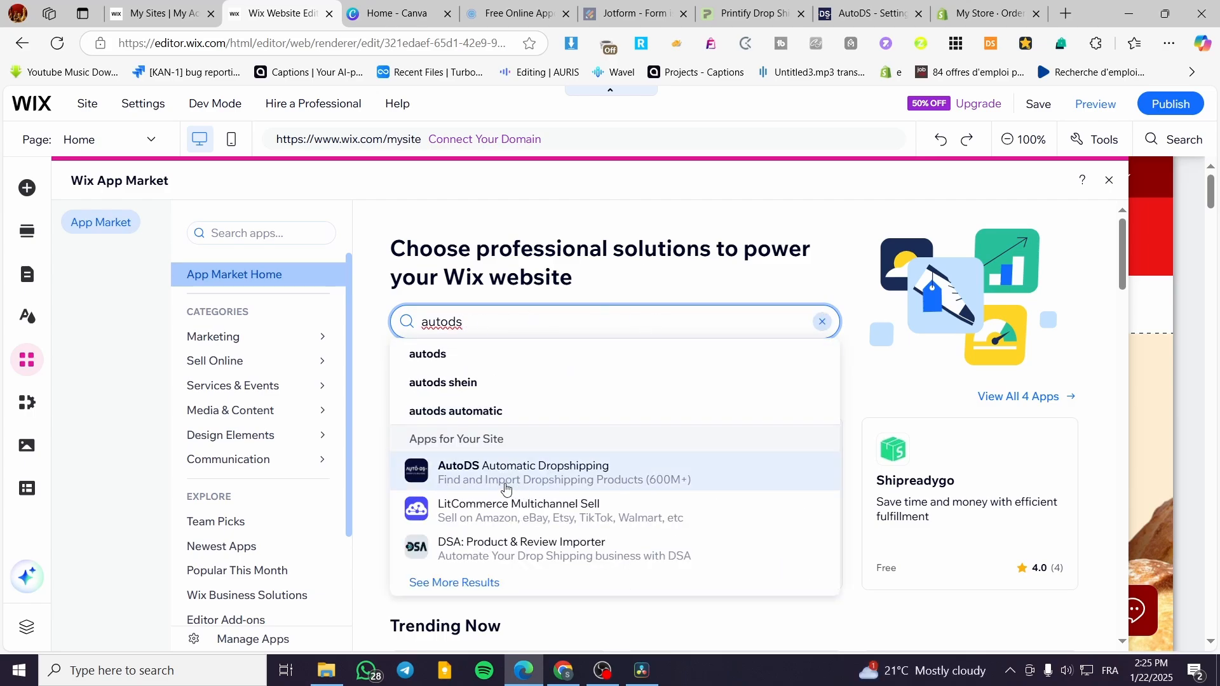
{"action": "left_click", "coordinate": [505, 487]}
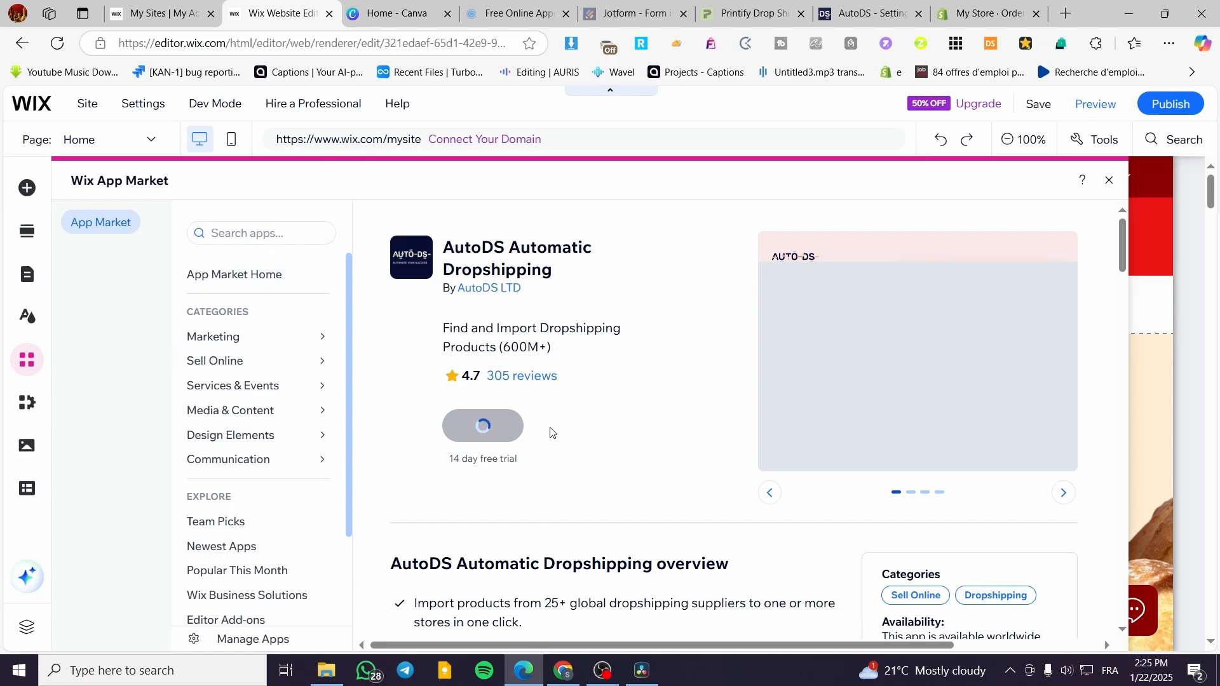
Add the AutoDS Automatic Dropshipping app to the Wix site and dismiss the account upgrade offer
{"action": "left_click", "coordinate": [521, 441]}
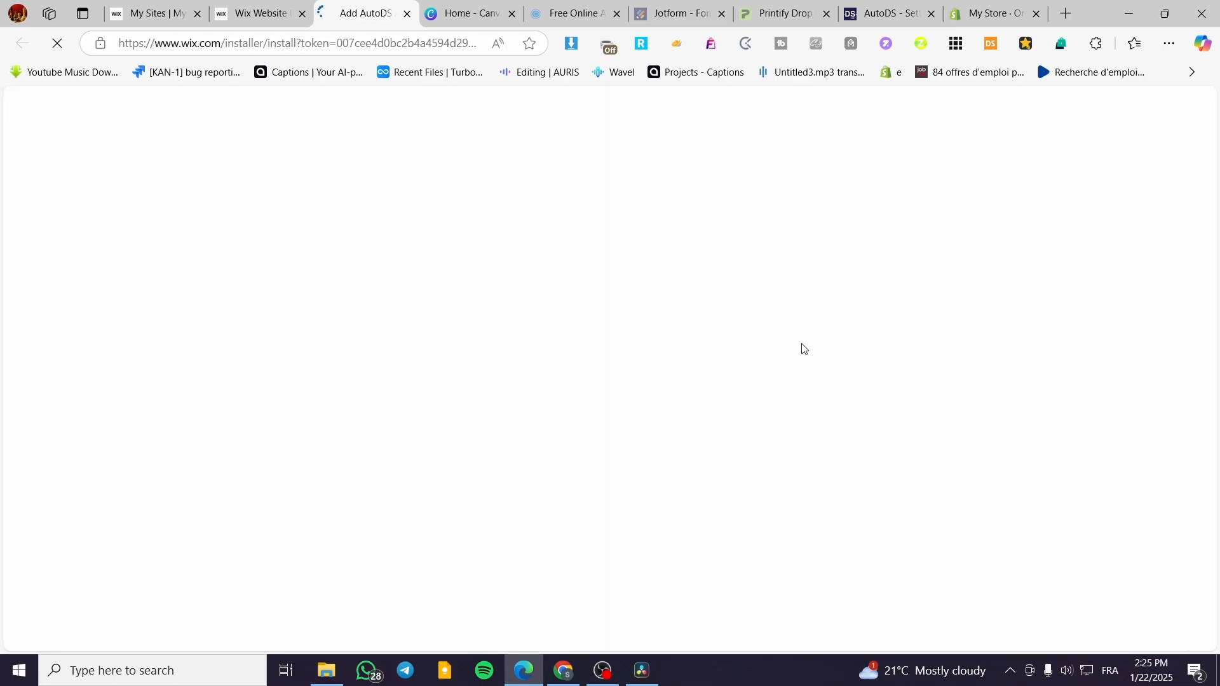
{"action": "left_click", "coordinate": [823, 314]}
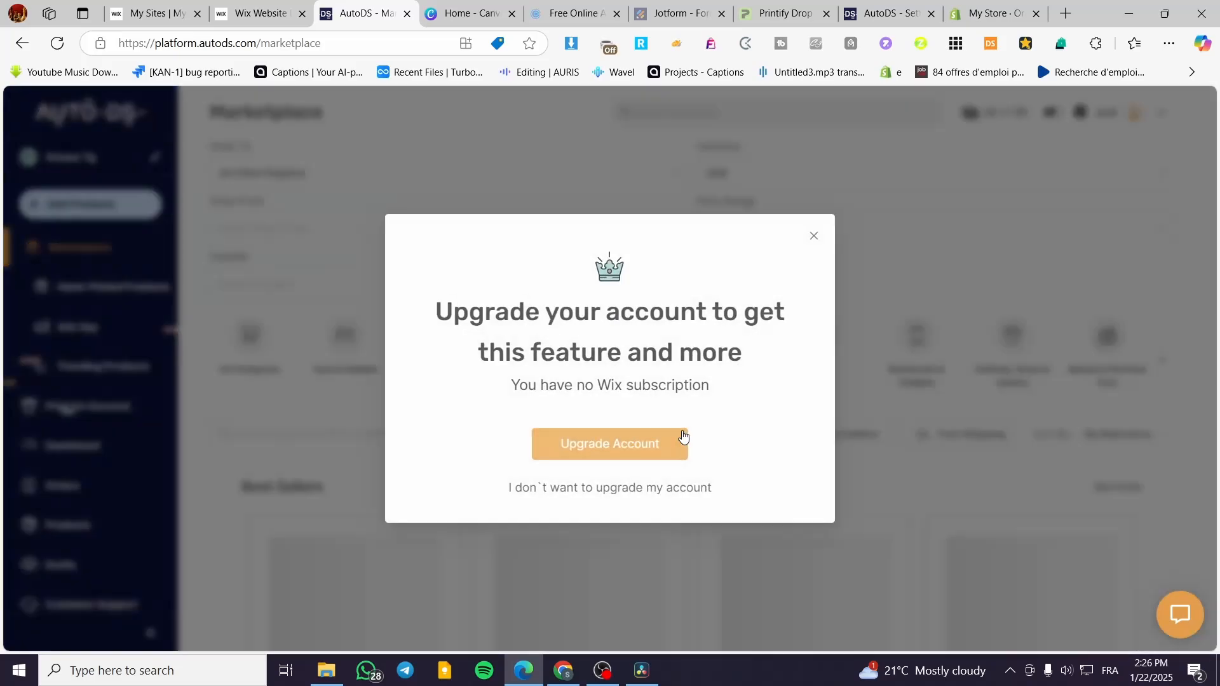
{"action": "left_click", "coordinate": [814, 236]}
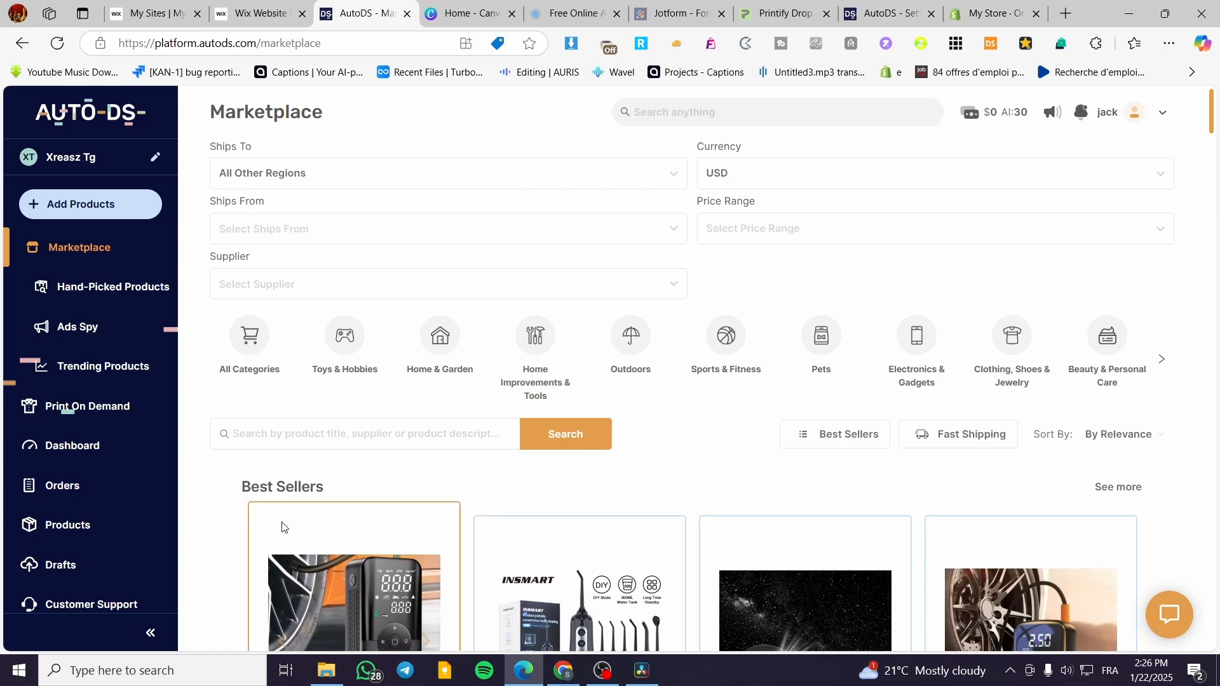
Open the AutoDS orders list and dismiss the Get Products Faster banner
{"action": "left_click", "coordinate": [62, 486]}
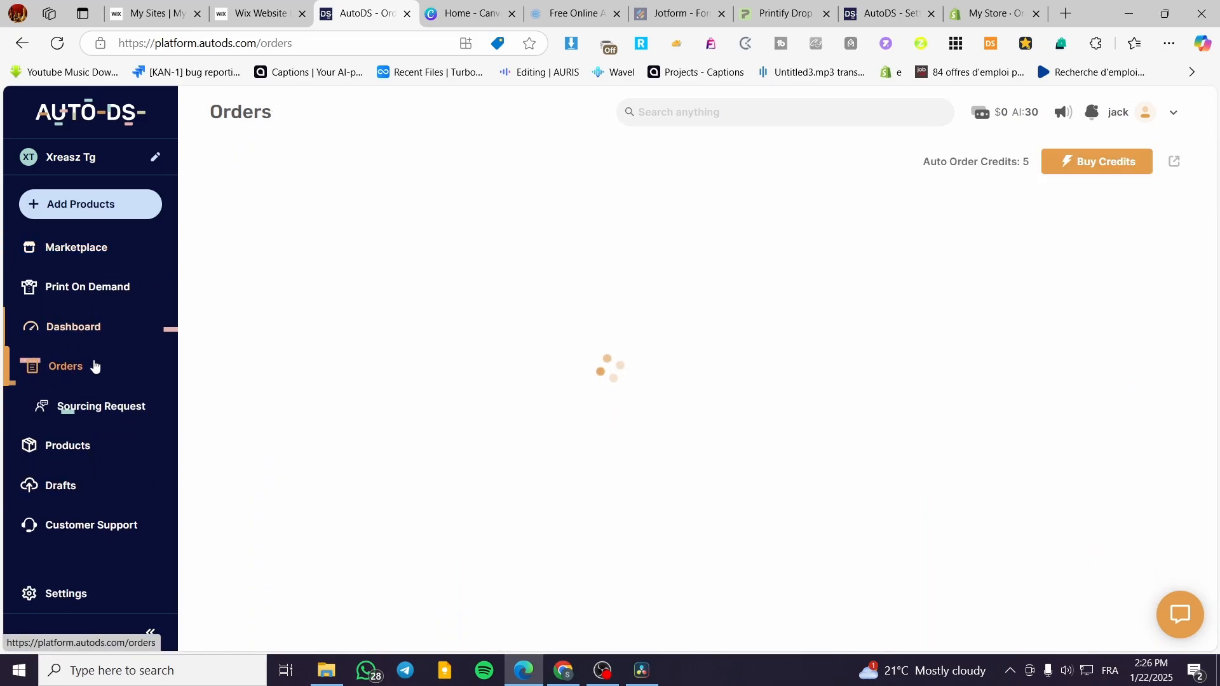
{"action": "scroll", "coordinate": [535, 426], "scroll_direction": "down", "scroll_amount": 1}
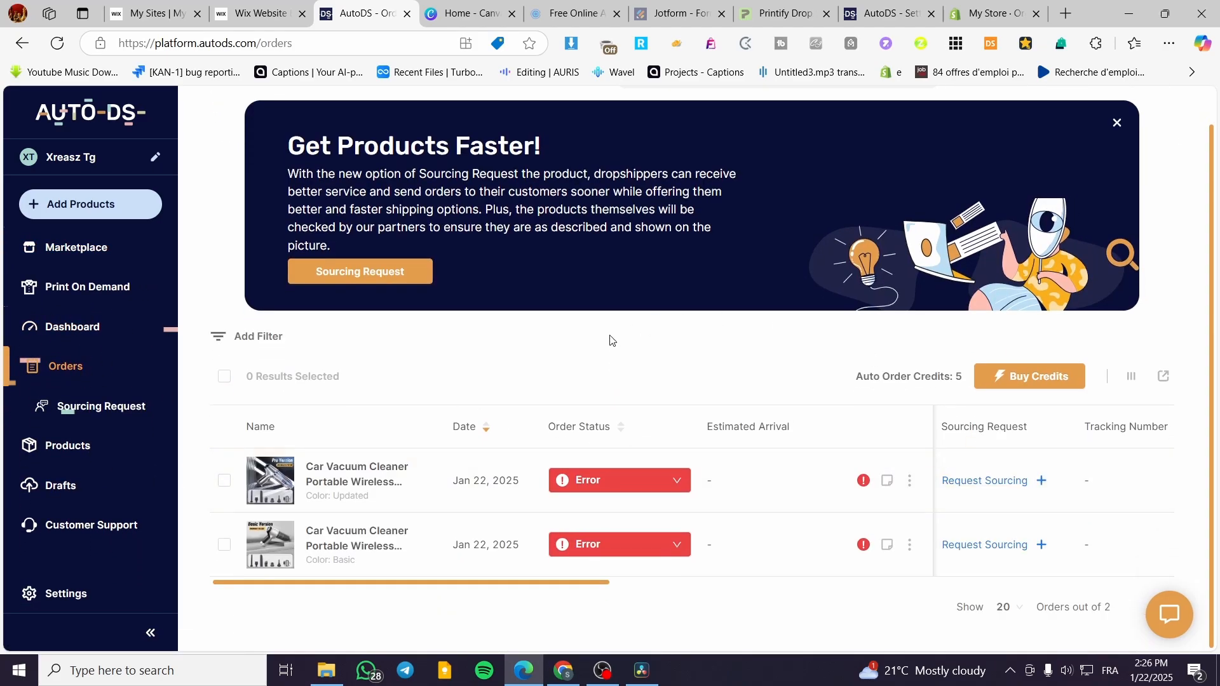
{"action": "scroll", "coordinate": [1125, 306], "scroll_direction": "up", "scroll_amount": 1}
{"action": "left_click", "coordinate": [1118, 161]}
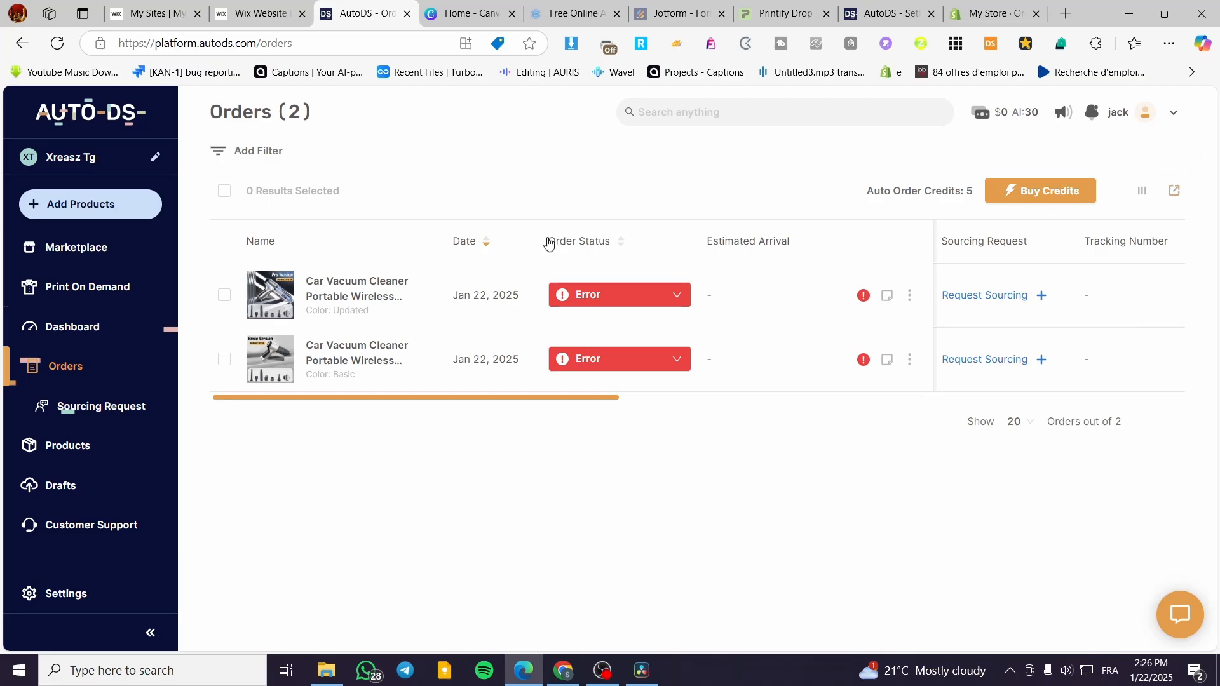